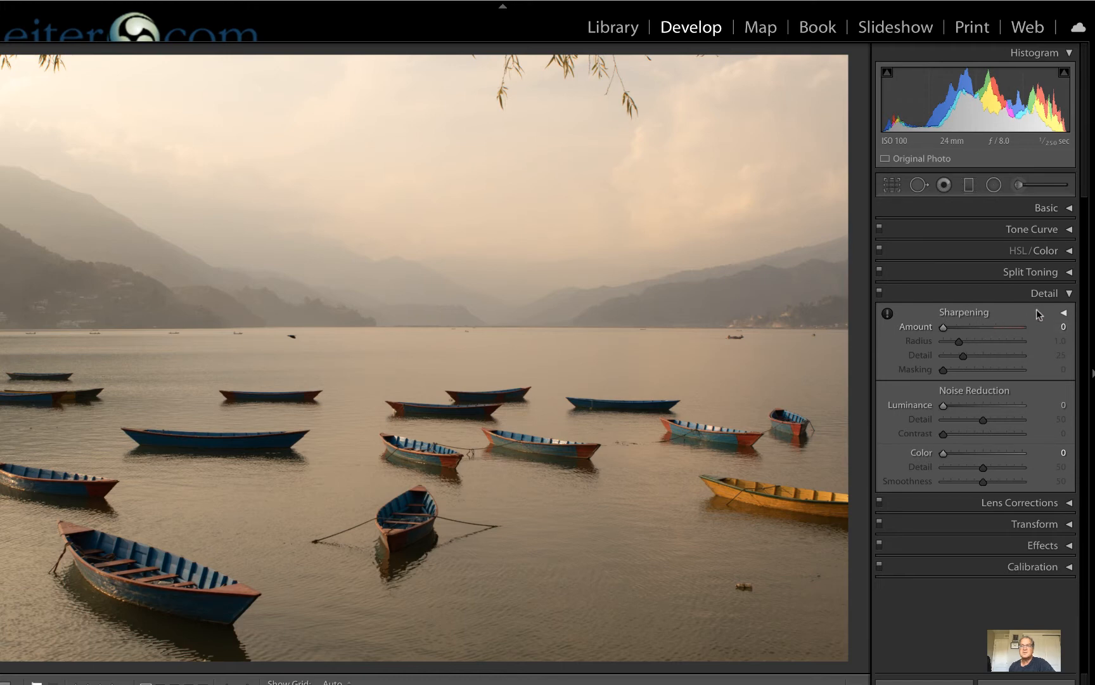
# Set the sharpening Amount to 82 and the noise reduction Luminance to 61.
pyautogui.click(986, 326)
pyautogui.click(991, 407)
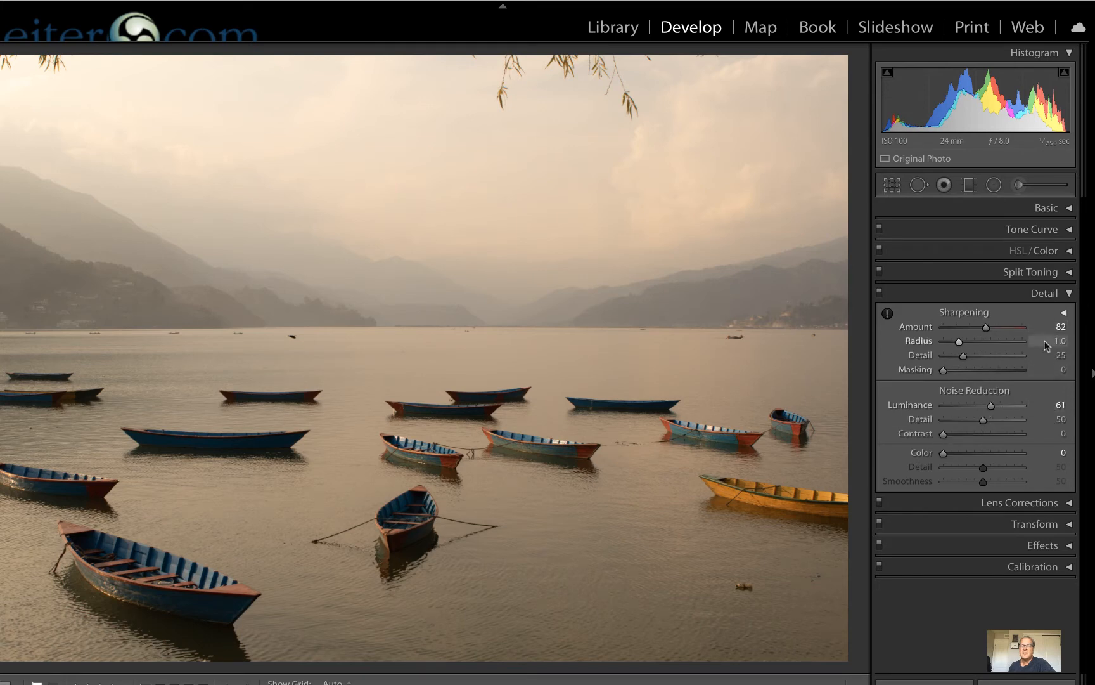
pyautogui.click(1069, 293)
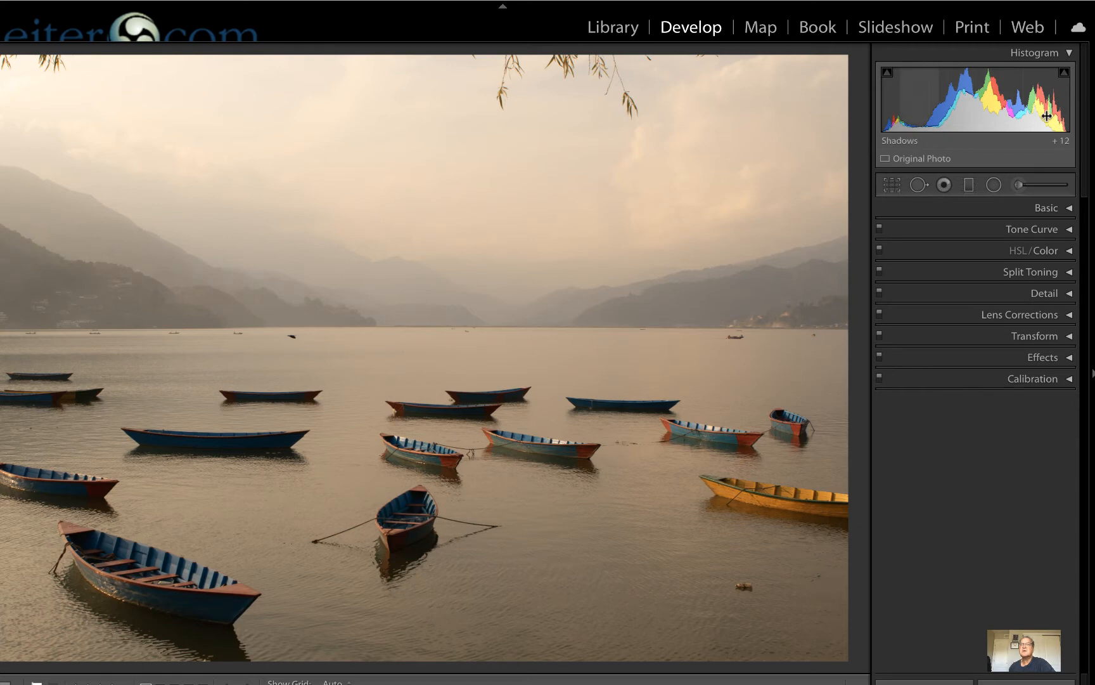
# Warm the photo's white balance by raising Temp to 7,856.
pyautogui.moveTo(919, 128); pyautogui.dragTo(914, 127)
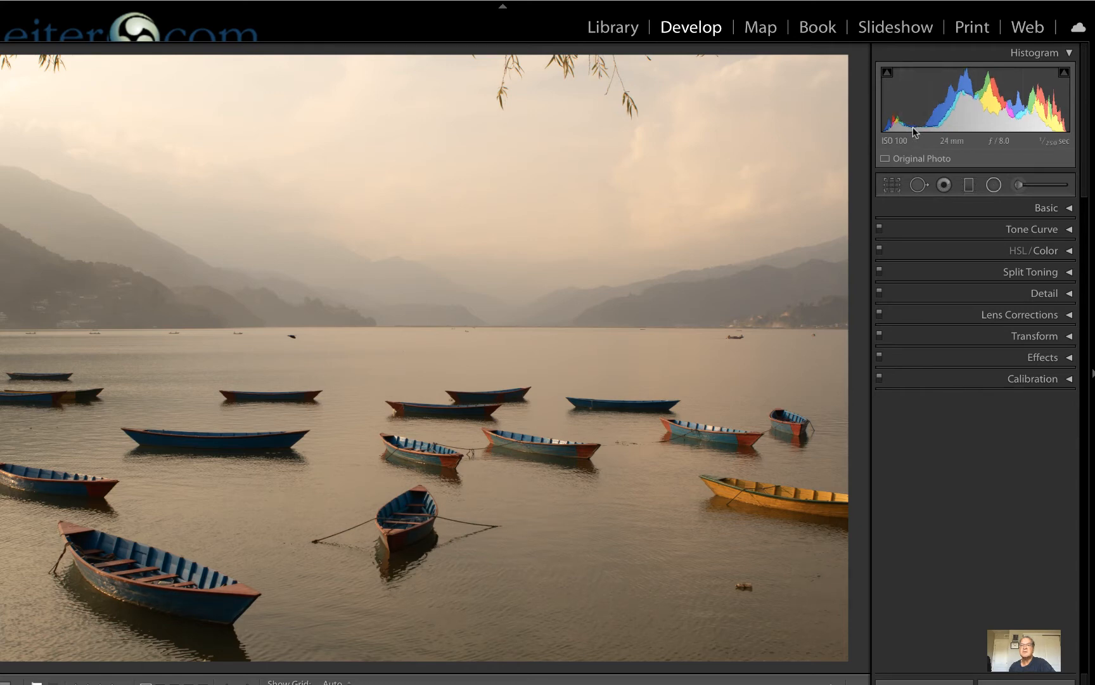
pyautogui.click(1069, 211)
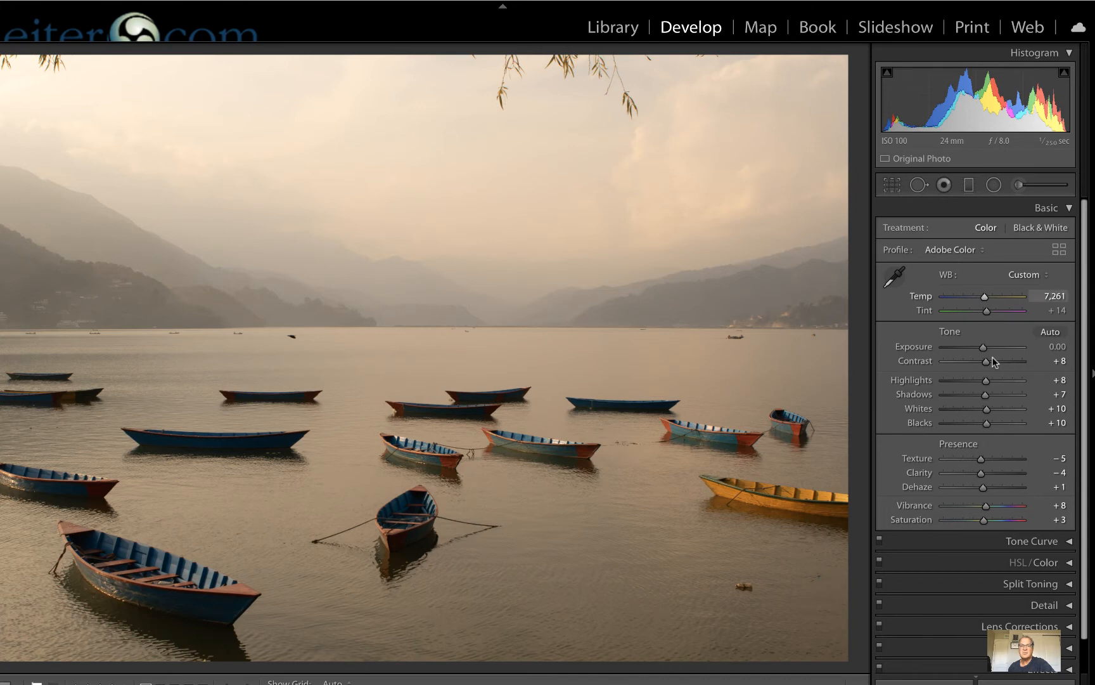
pyautogui.press('=')
pyautogui.press('=')
pyautogui.press('-')
pyautogui.press('=')
pyautogui.press('.')
pyautogui.press('.')
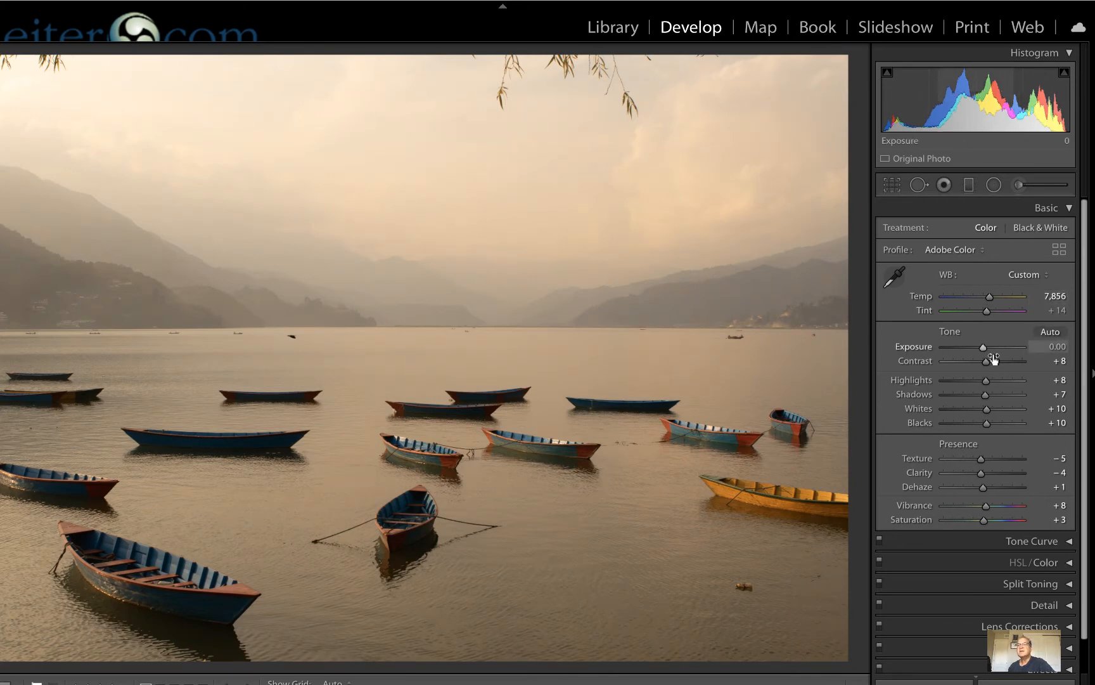
pyautogui.press('.')
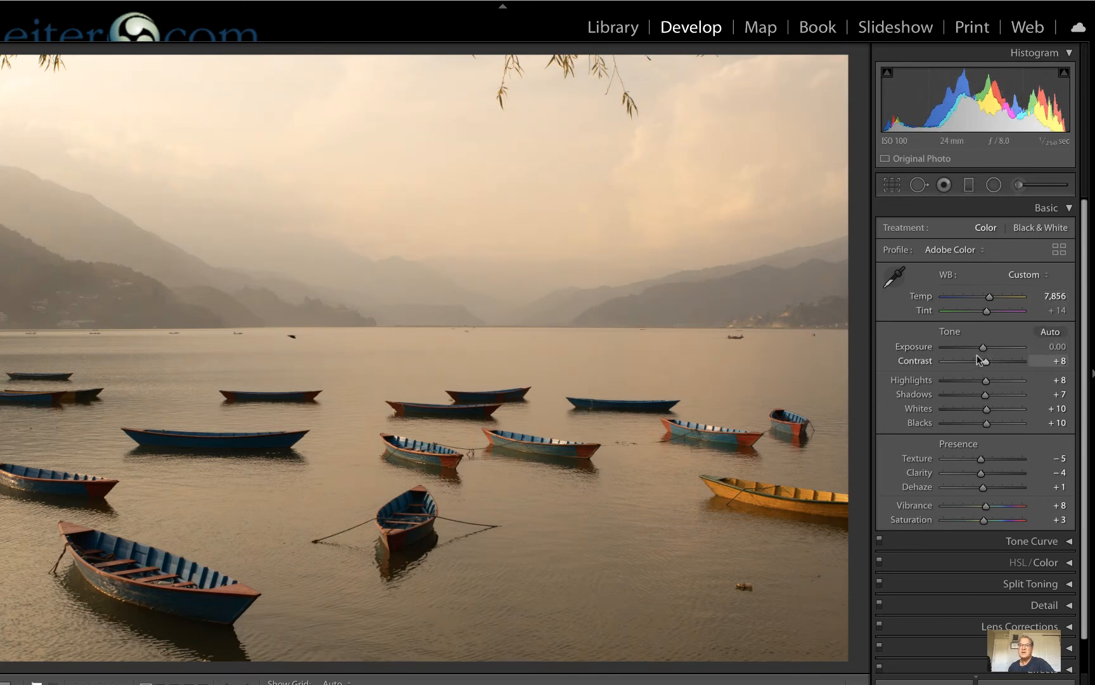
# Raise the photo's Contrast to +82.
pyautogui.press('=')
pyautogui.press('=')
pyautogui.press('=')
pyautogui.press('=')
pyautogui.press('=')
pyautogui.press('=')
pyautogui.press('=')
pyautogui.press('=')
pyautogui.press('=')
pyautogui.press('=')
pyautogui.press('=')
pyautogui.press('=')
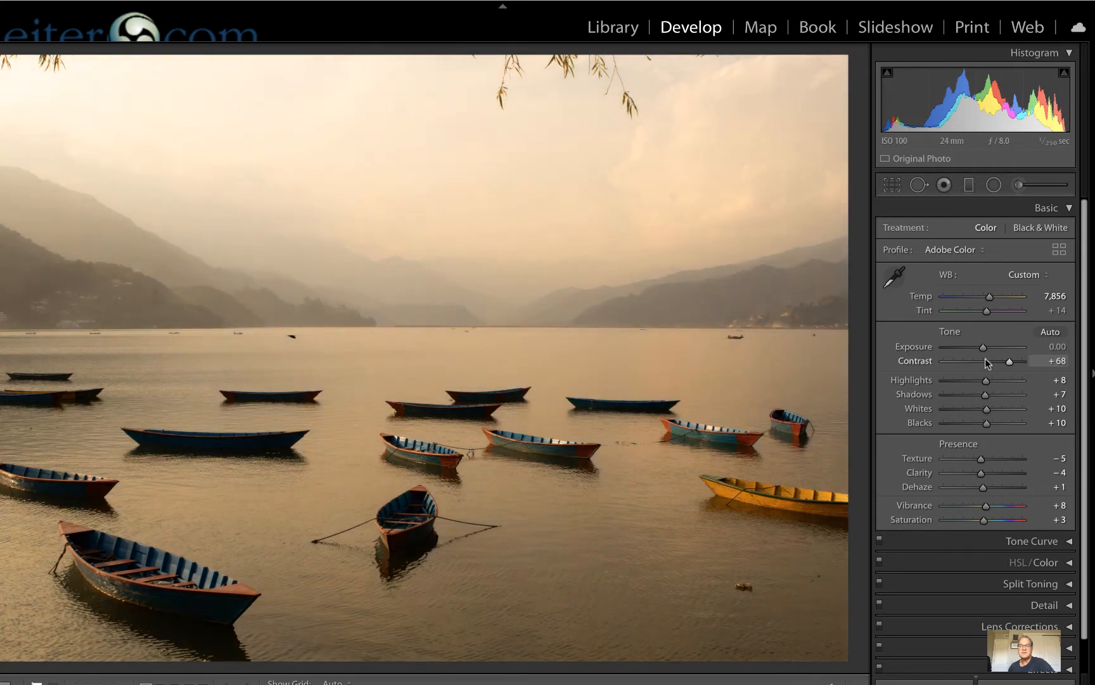
pyautogui.press('=')
pyautogui.press('=')
pyautogui.press('=')
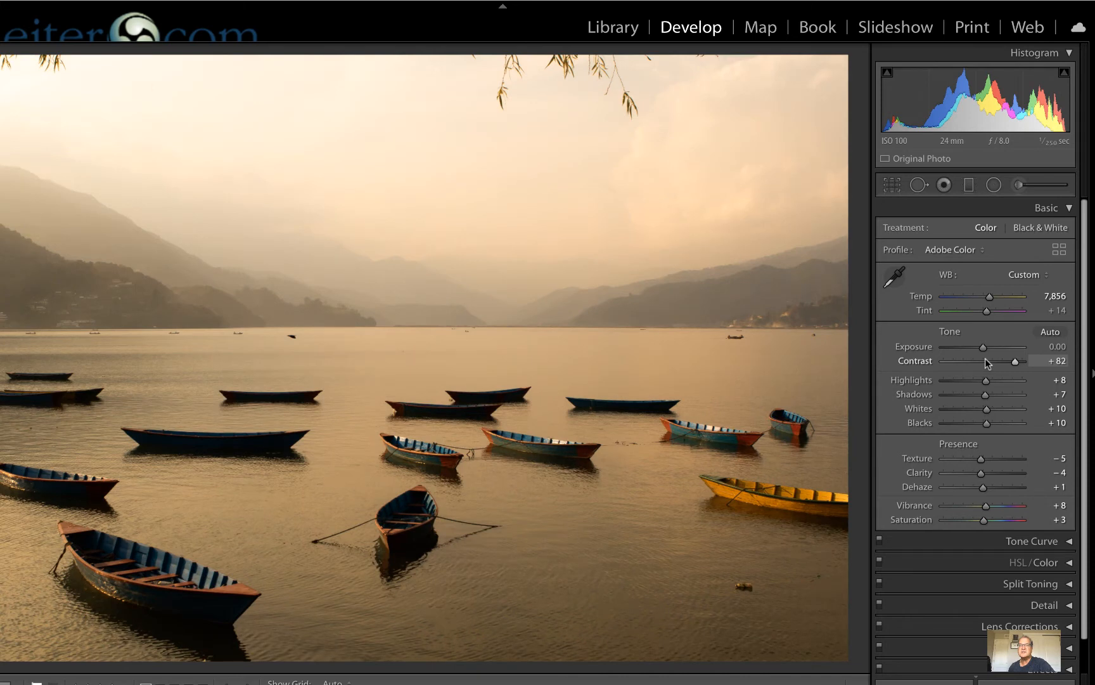
# Set Highlights to -12 and Shadows to +51.
pyautogui.press('.')
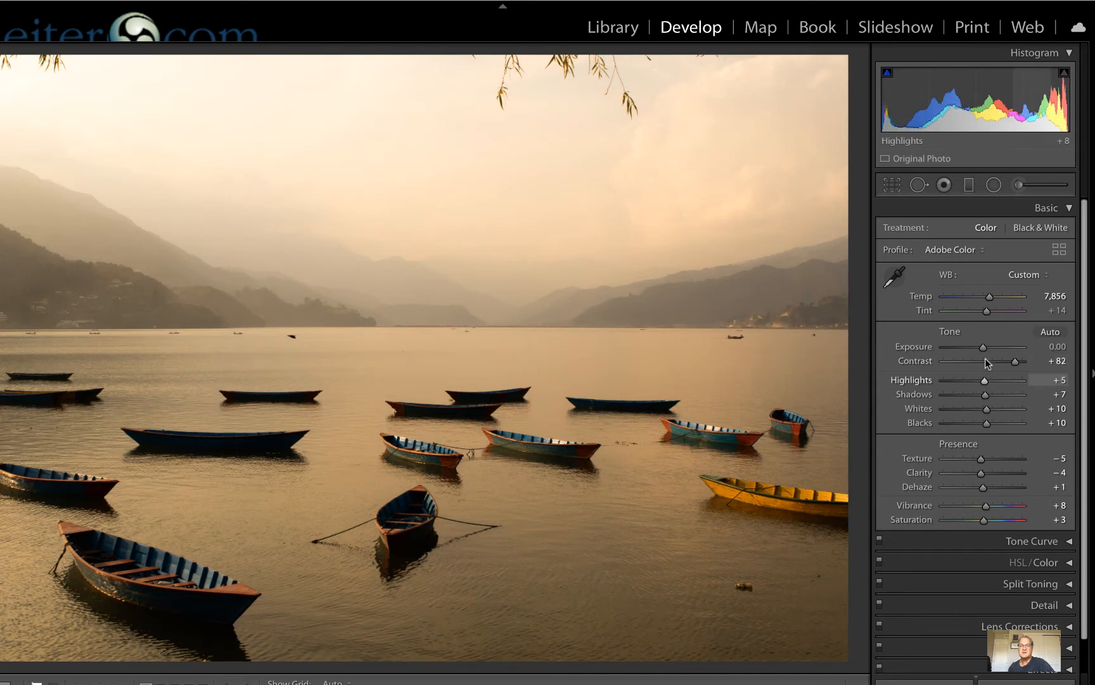
pyautogui.hotkey('shift', '-')
pyautogui.press('.')
pyautogui.hotkey('shift', '=')
pyautogui.hotkey('shift', '=')
pyautogui.press('-')
# Lower the Whites to -24.
pyautogui.press('.')
pyautogui.hotkey('shift', '-')
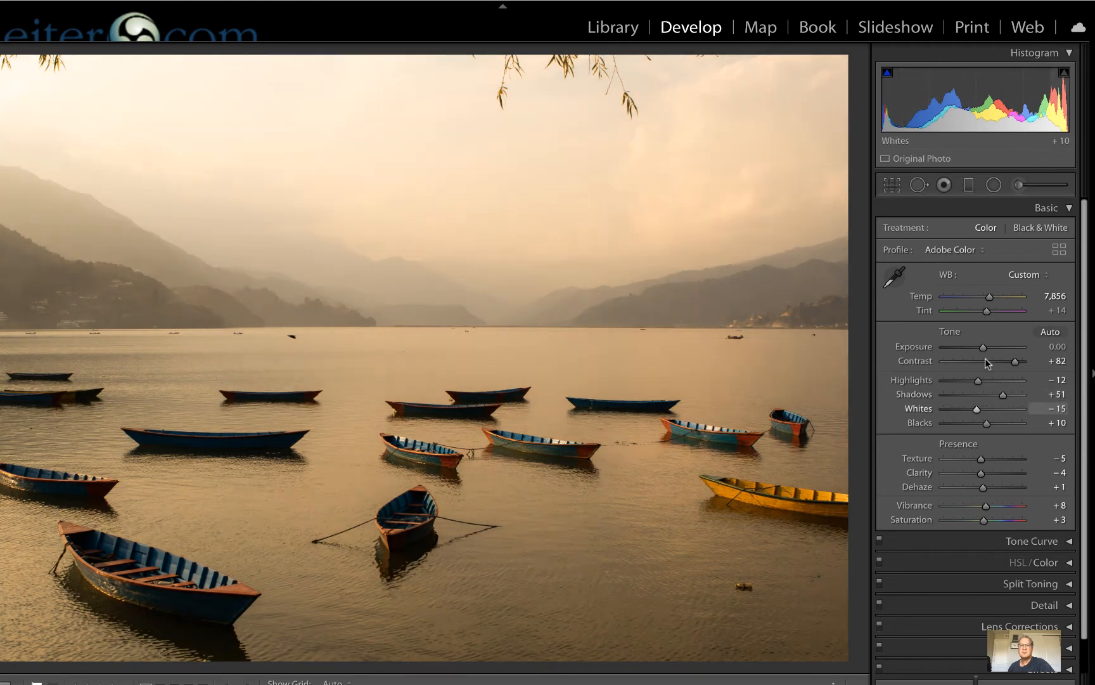
pyautogui.press('-')
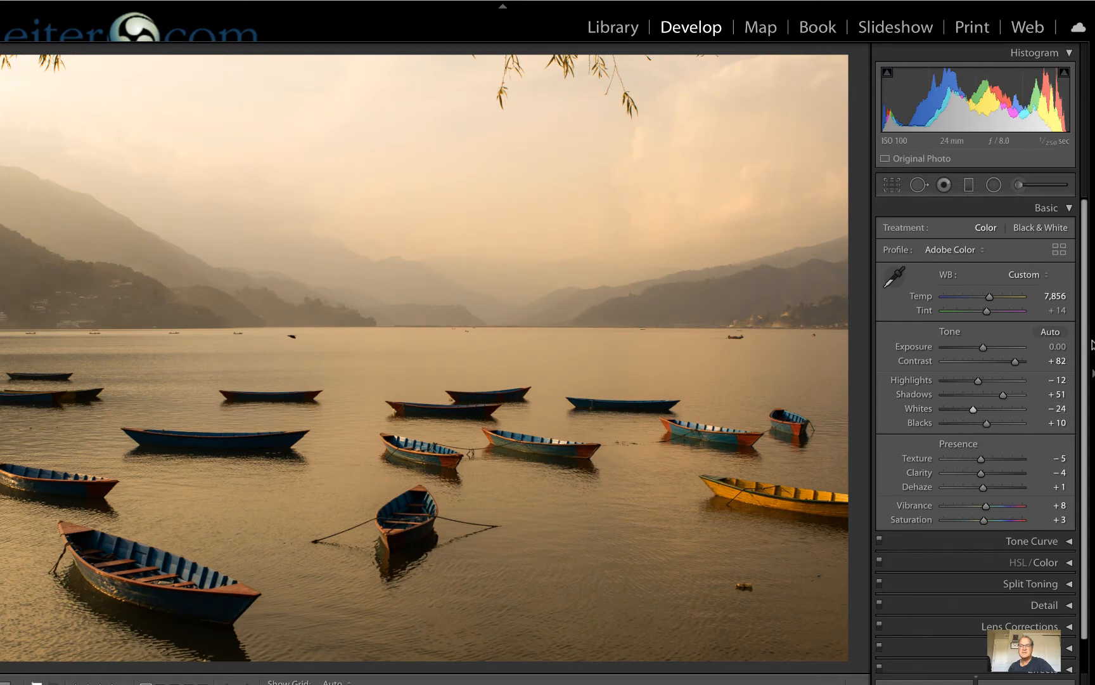
# Set the Blacks to +8.
pyautogui.scroll(-1, 1092, 344)
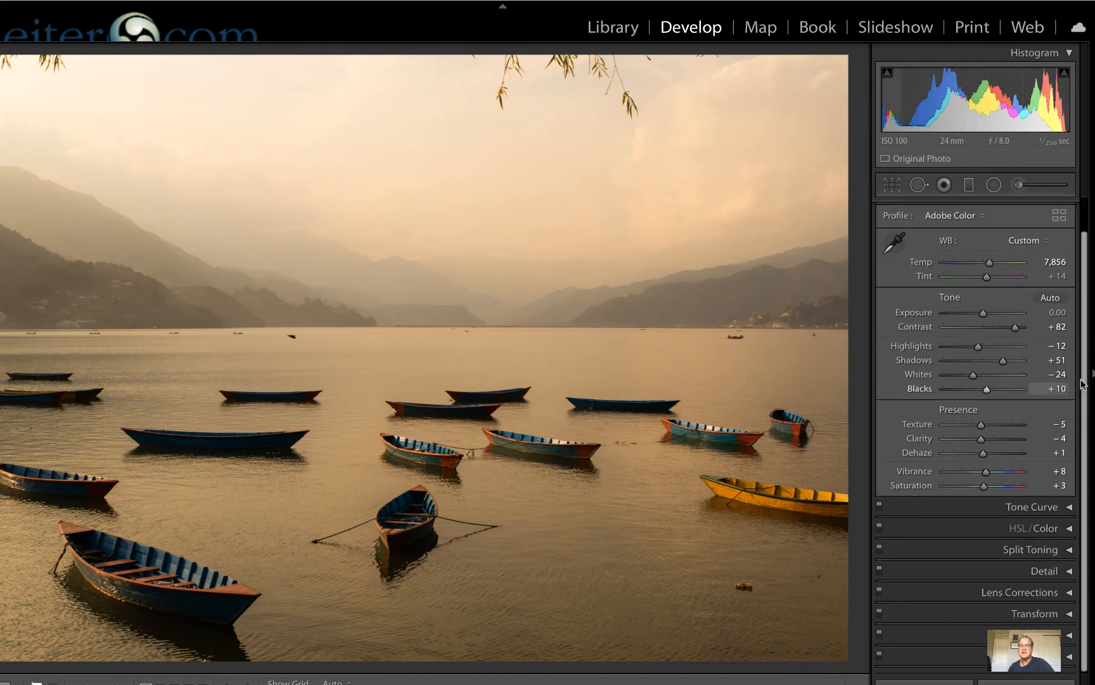
pyautogui.scroll(5, 990, 388)
pyautogui.scroll(-5, 990, 388)
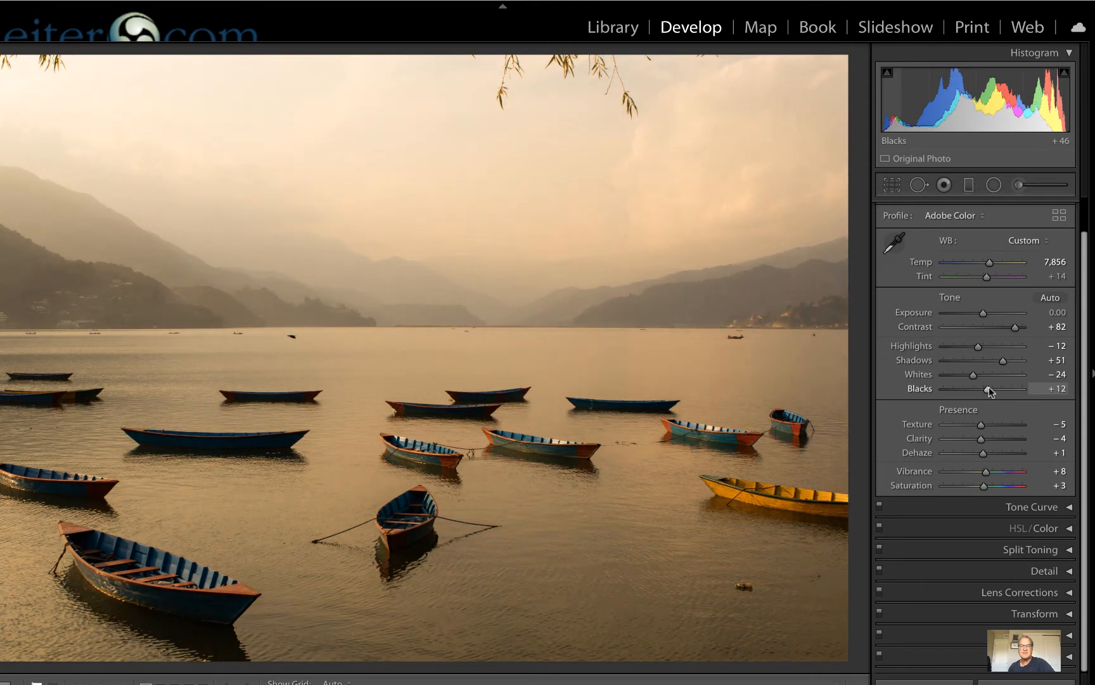
pyautogui.scroll(-1, 989, 388)
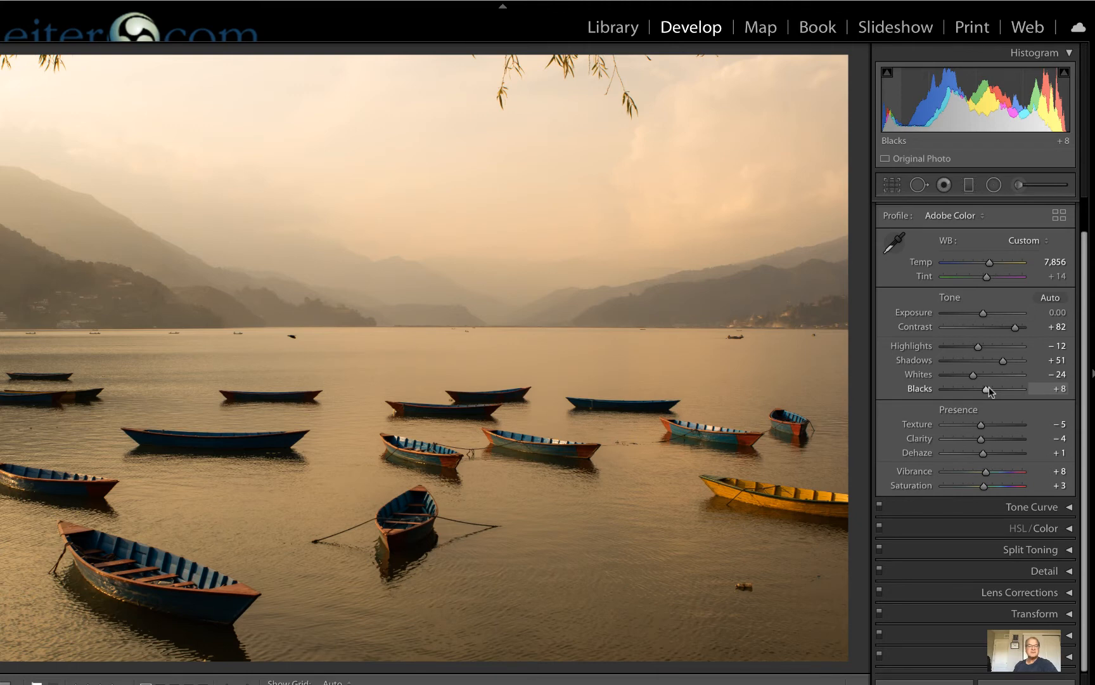
# Try exaggerated Texture settings on the photo, first +62 and then -87.
pyautogui.press('.')
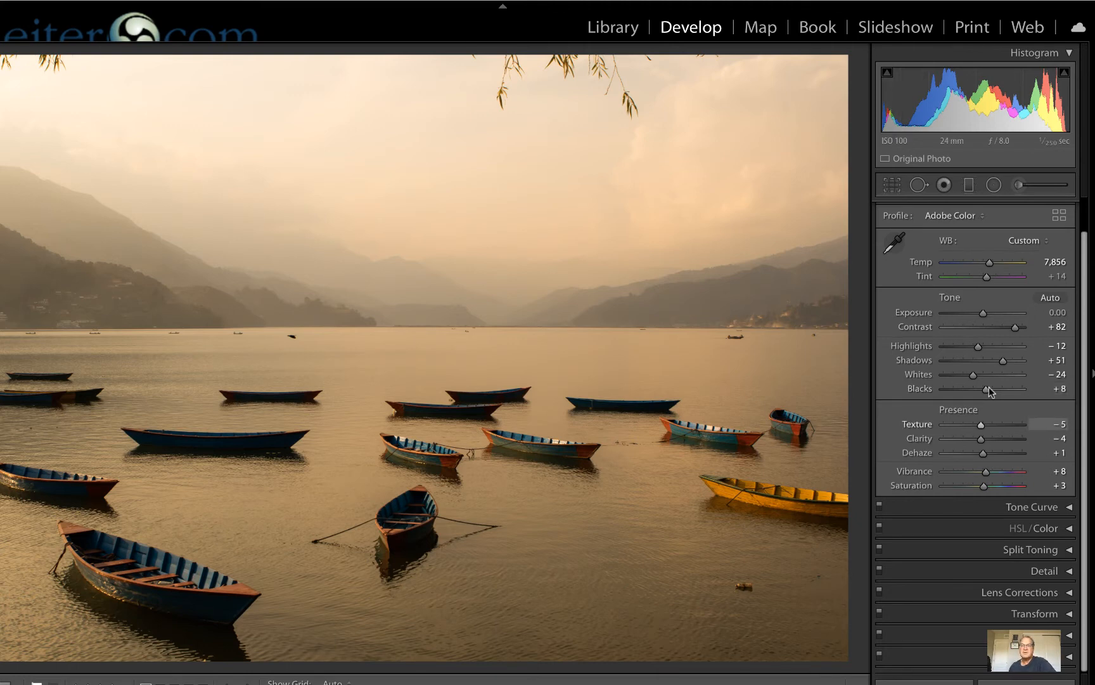
pyautogui.press('=')
pyautogui.press('=')
pyautogui.press('=')
pyautogui.press('=')
pyautogui.press('=')
pyautogui.press('=')
pyautogui.press('=')
pyautogui.press('=')
pyautogui.press('=')
pyautogui.press('=')
pyautogui.press('=')
pyautogui.press('=')
pyautogui.press('=')
pyautogui.press('=')
pyautogui.press('=')
pyautogui.press('=')
pyautogui.press('=')
pyautogui.press('=')
pyautogui.press('=')
pyautogui.press('=')
pyautogui.press('=')
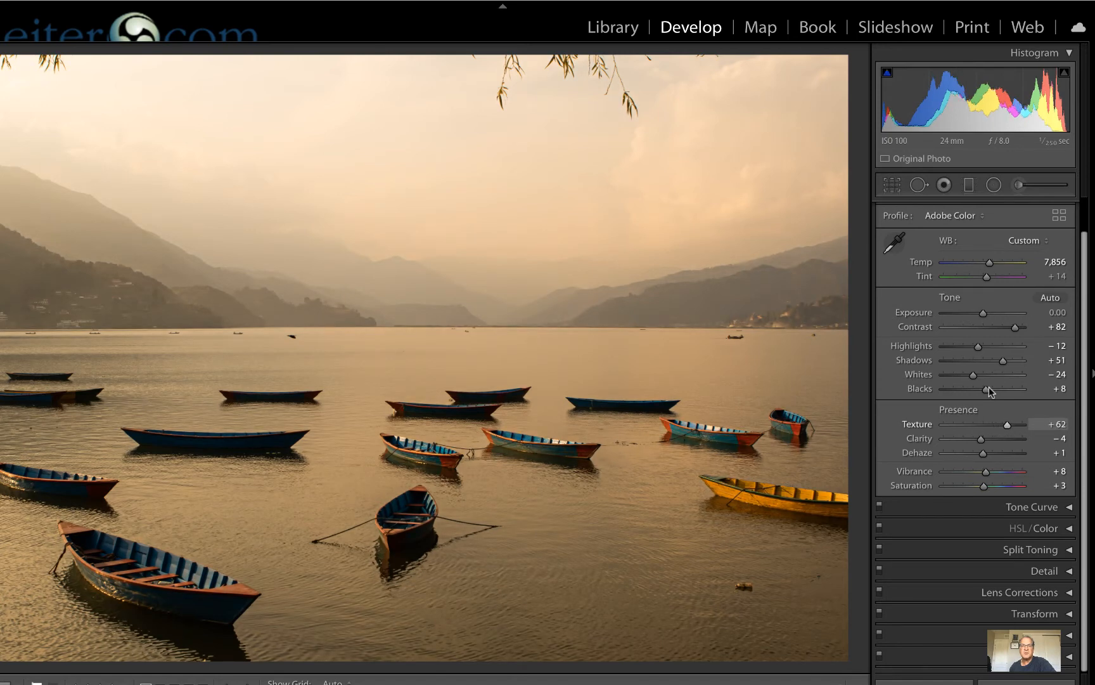
pyautogui.press('-')
pyautogui.press('-')
pyautogui.press('-')
pyautogui.press('-')
pyautogui.press('-')
pyautogui.press('-')
pyautogui.press('-')
pyautogui.press('-')
pyautogui.press('-')
pyautogui.press('-')
pyautogui.press('-')
pyautogui.press('-')
pyautogui.press('-')
pyautogui.press('-')
pyautogui.press('-')
pyautogui.press('-')
pyautogui.press('-')
pyautogui.press('-')
pyautogui.press('-')
pyautogui.press('-')
pyautogui.press('-')
pyautogui.press('-')
pyautogui.press('-')
pyautogui.press('-')
pyautogui.press('-')
pyautogui.press('-')
pyautogui.press('-')
pyautogui.press('-')
pyautogui.press('-')
pyautogui.press('-')
pyautogui.press('-')
pyautogui.press('-')
# Set the photo's Texture to +39.
pyautogui.press('=')
pyautogui.press('=')
pyautogui.press('=')
pyautogui.press('=')
pyautogui.press('=')
pyautogui.press('=')
pyautogui.press('=')
pyautogui.press('=')
pyautogui.press('=')
pyautogui.press('=')
pyautogui.press('=')
pyautogui.press('=')
pyautogui.press('=')
pyautogui.press('=')
pyautogui.press('=')
pyautogui.press('=')
pyautogui.press('=')
pyautogui.press('=')
pyautogui.press('=')
pyautogui.press('=')
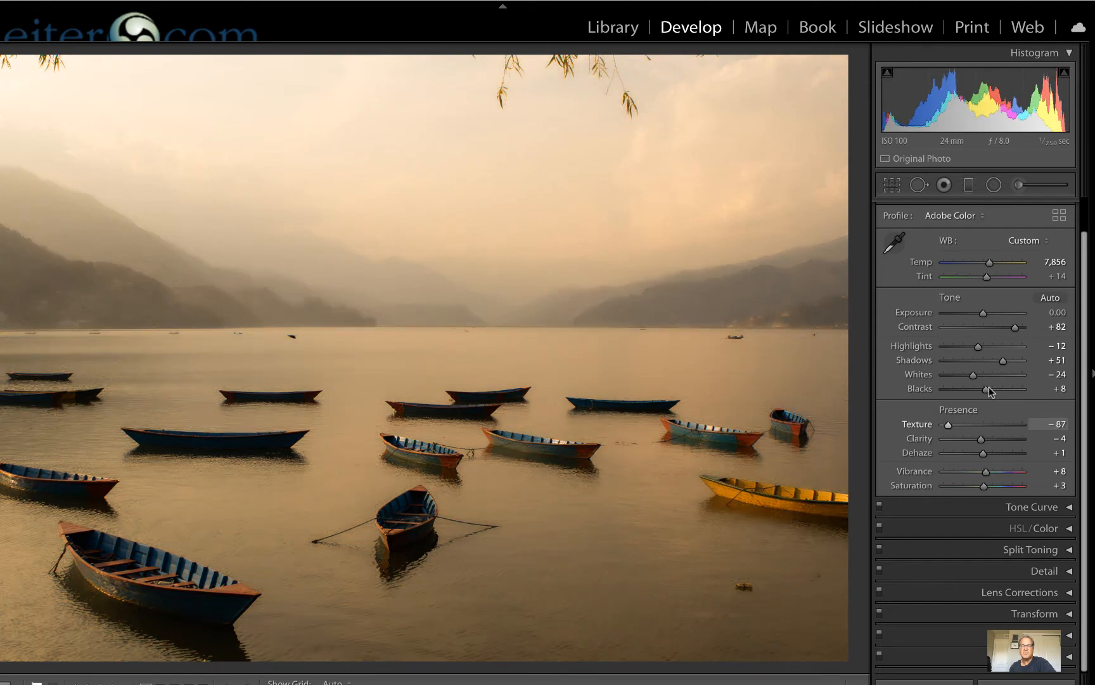
pyautogui.press('=')
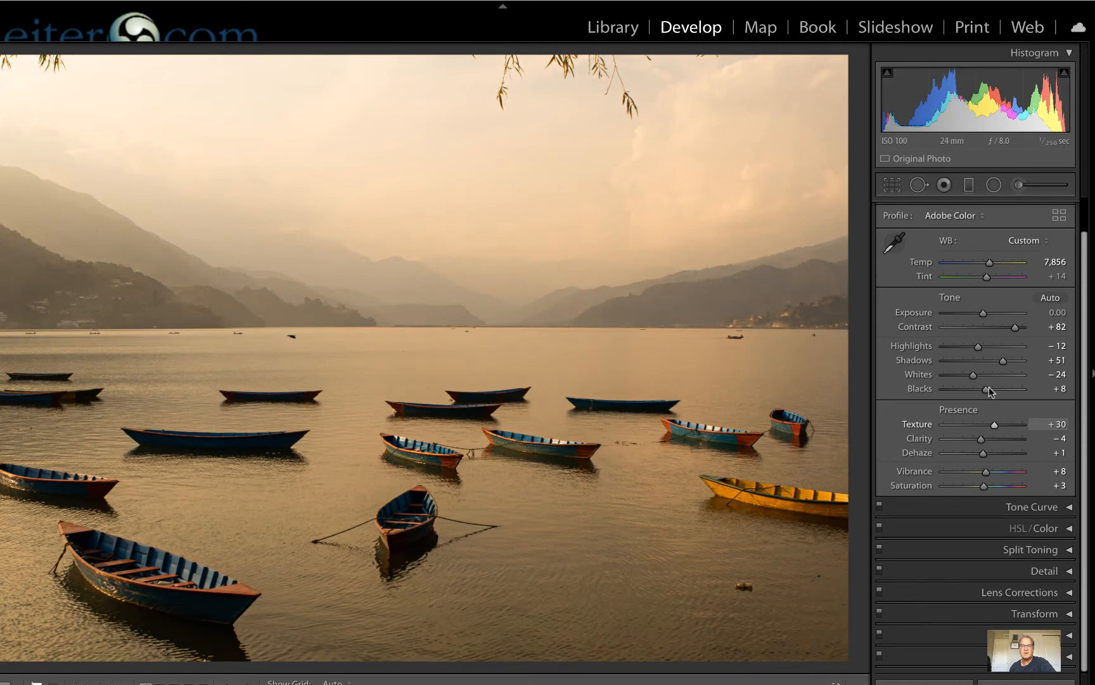
pyautogui.press('=')
pyautogui.press('=')
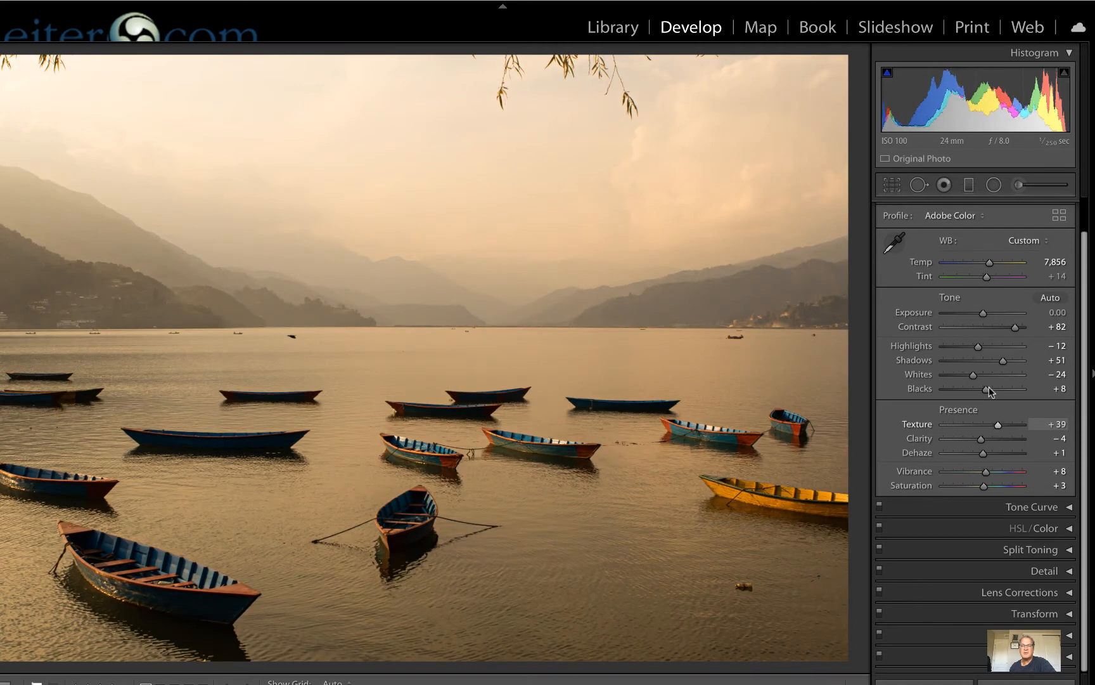
# Raise the Clarity to +46.
pyautogui.press('.')
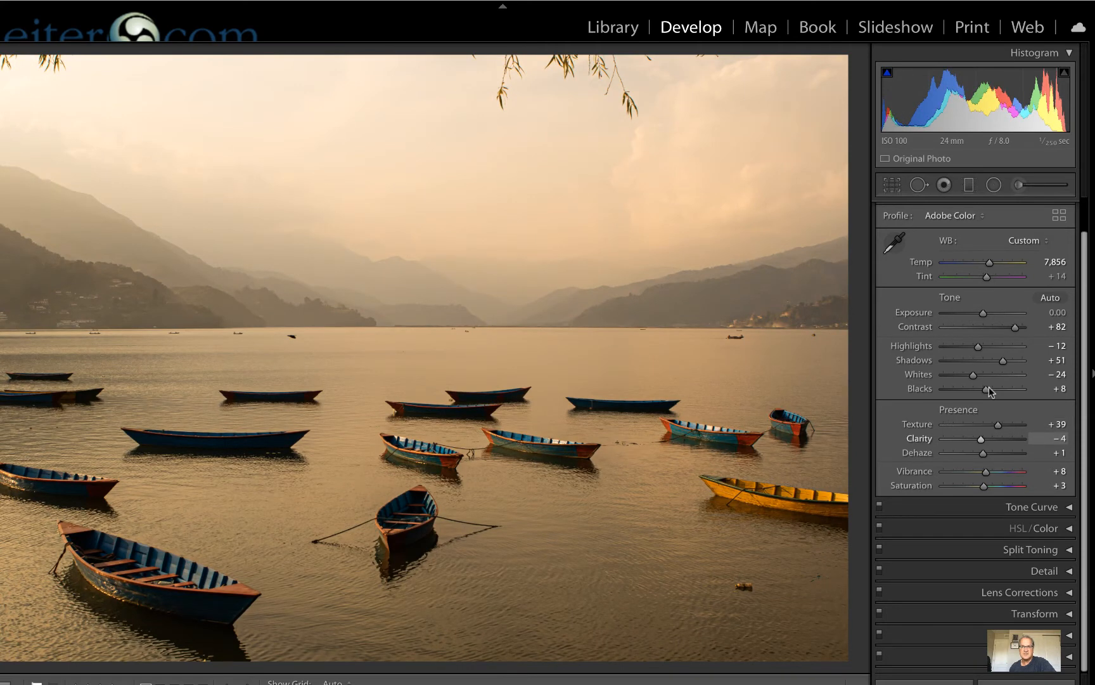
pyautogui.hotkey('shift', '=')
pyautogui.hotkey('shift', '=')
pyautogui.press('=')
pyautogui.press('=')
pyautogui.press('=')
pyautogui.press('=')
pyautogui.press('=')
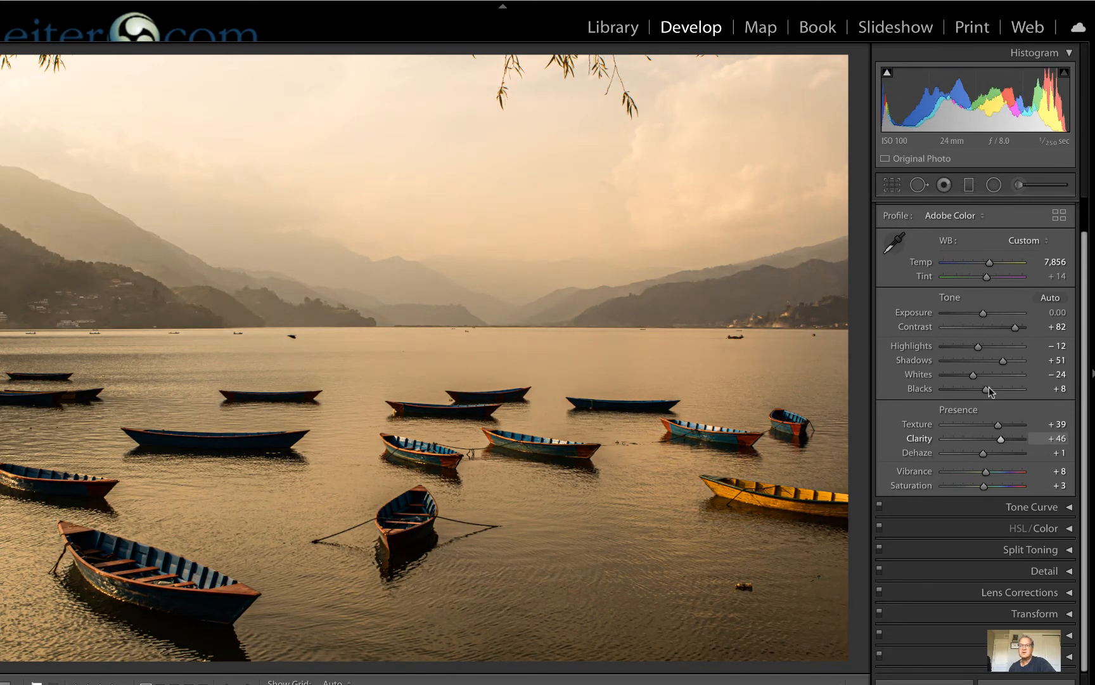
# Set Dehaze to +50 and lift the Shadows to +75.
pyautogui.press('.')
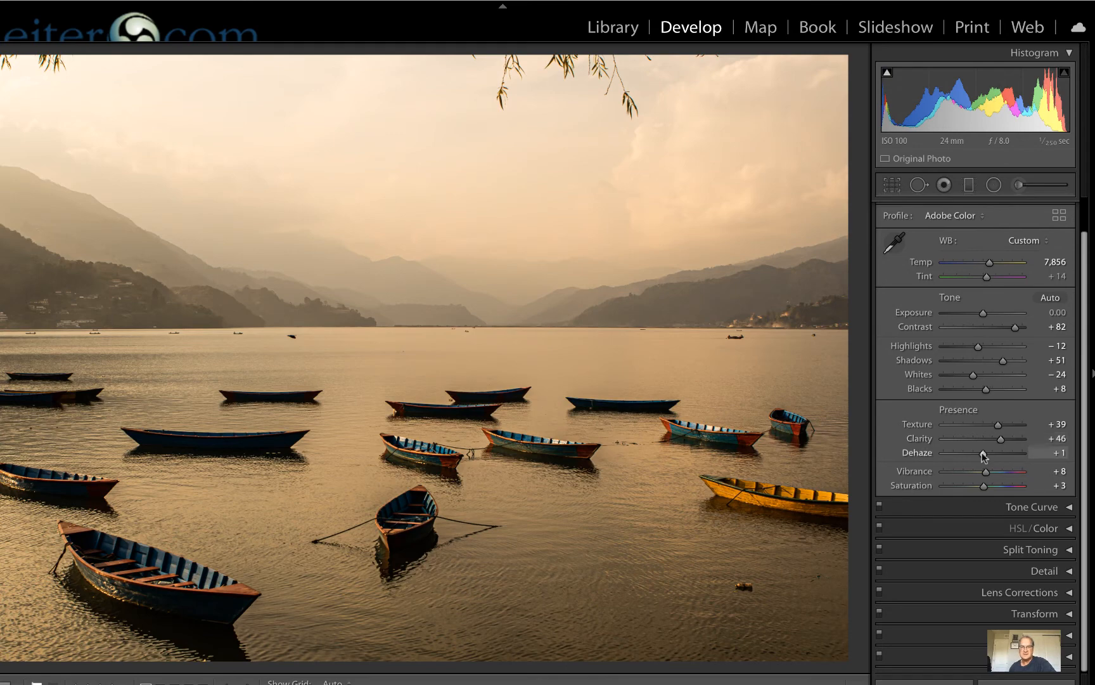
pyautogui.moveTo(983, 453); pyautogui.dragTo(1002, 454)
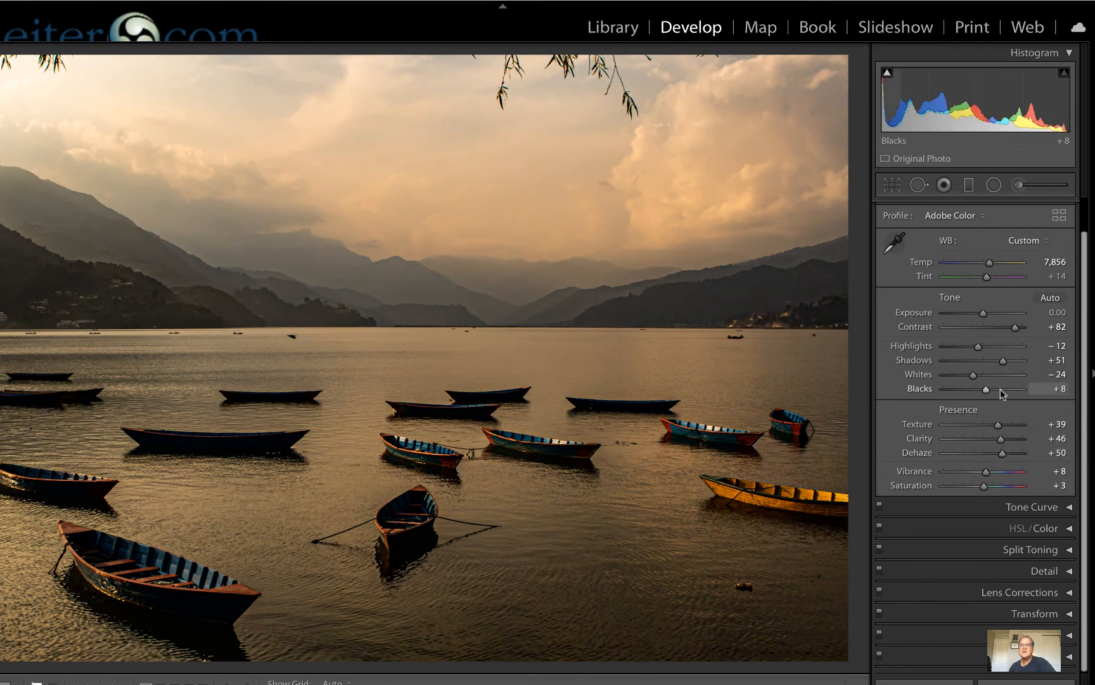
pyautogui.moveTo(1003, 361); pyautogui.dragTo(1013, 361)
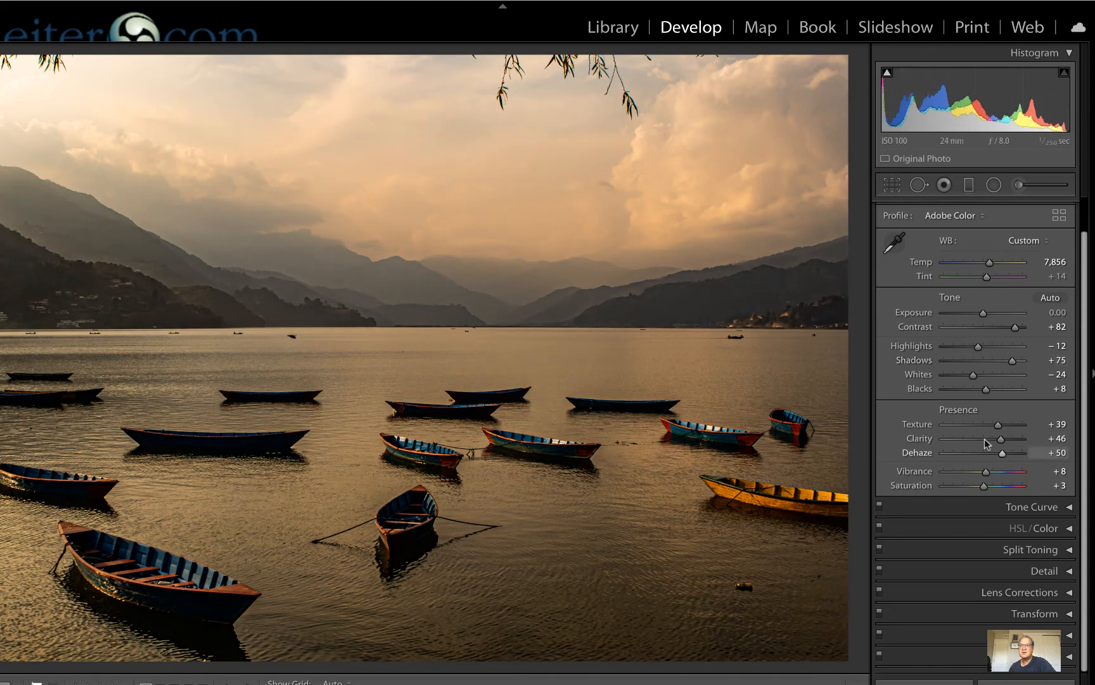
# Set Vibrance to +44 and Saturation to +21, and collapse the basic adjustments.
pyautogui.moveTo(987, 472)
pyautogui.mouseDown()
pyautogui.moveTo(1001, 472)
pyautogui.moveTo(985, 486)
pyautogui.moveTo(998, 488)
pyautogui.moveTo(1018, 470)
pyautogui.mouseUp()
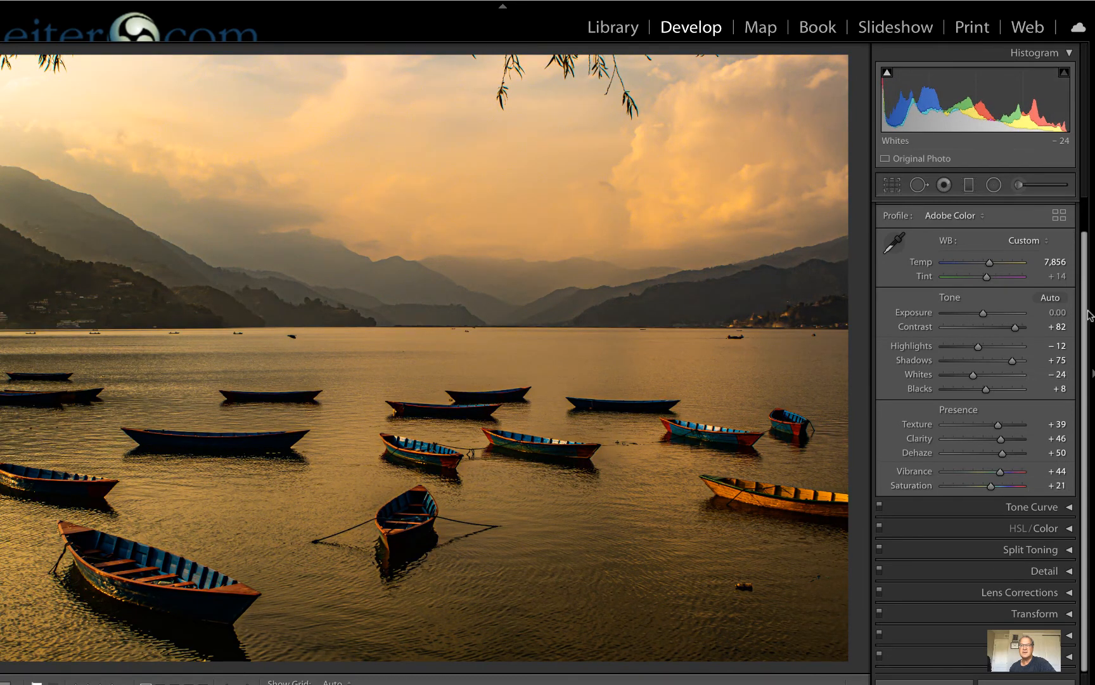
pyautogui.scroll(2, 1081, 244)
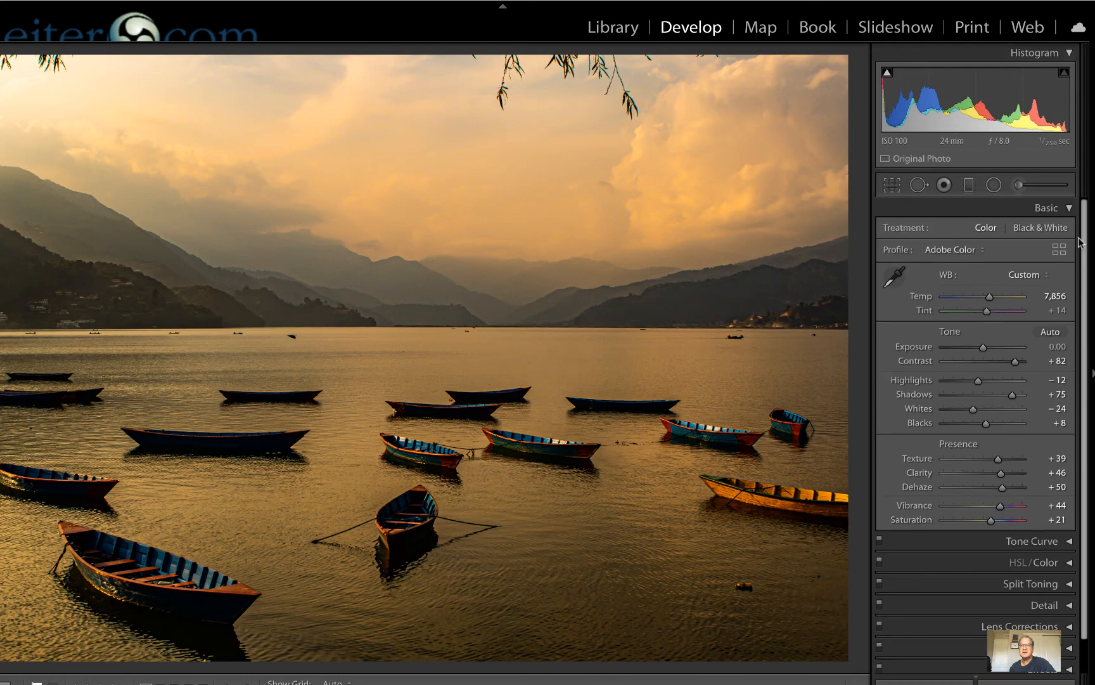
pyautogui.click(1069, 209)
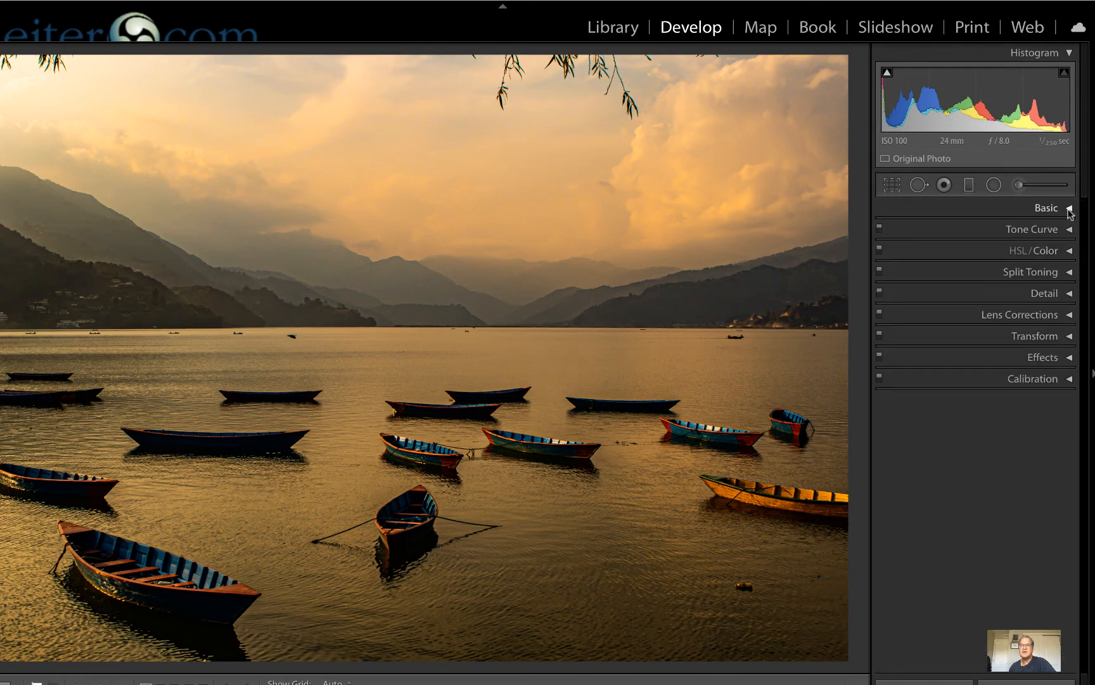
# Adjust the Red color range with Saturation at +22 and Luminance at +66.
pyautogui.click(1070, 251)
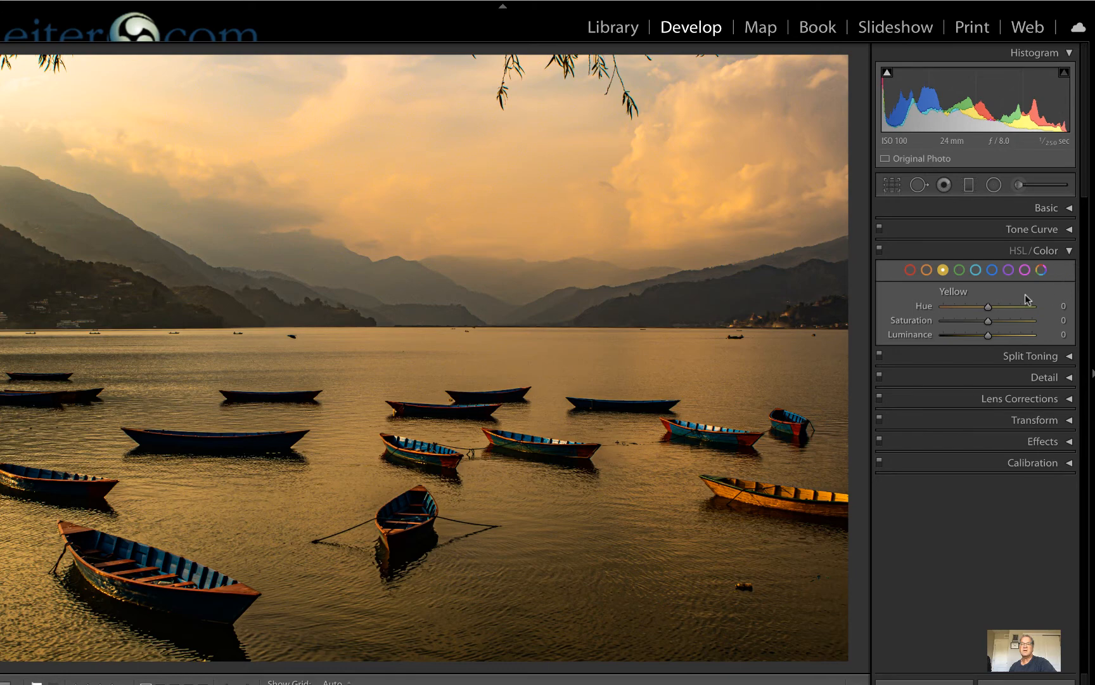
pyautogui.click(915, 270)
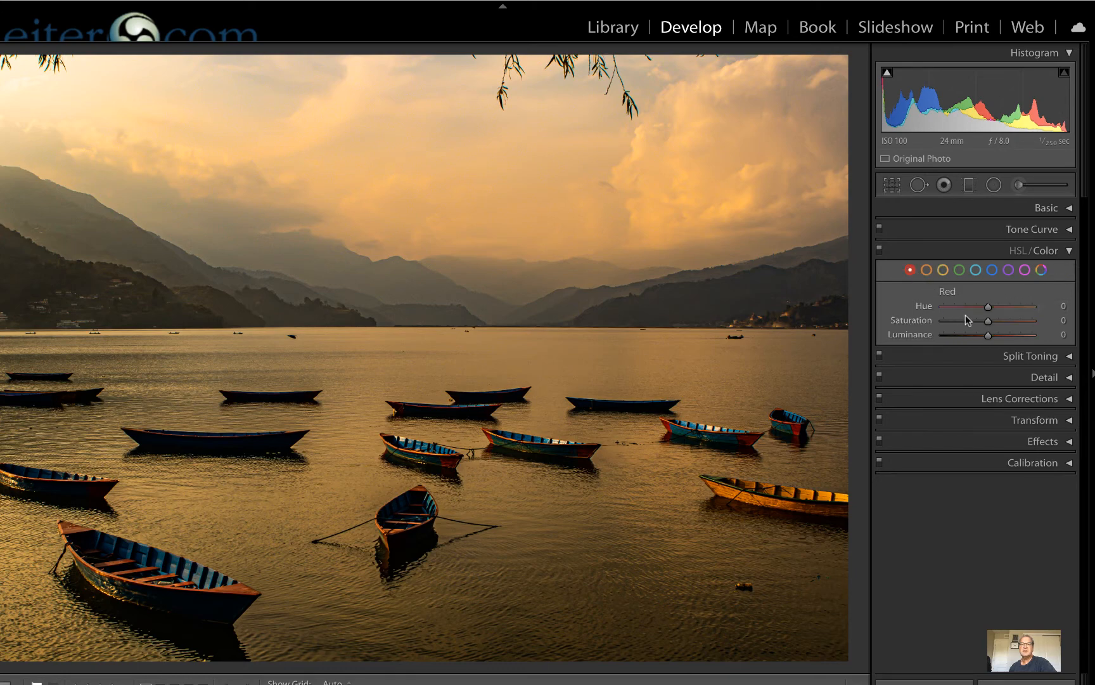
pyautogui.moveTo(991, 323)
pyautogui.mouseDown()
pyautogui.moveTo(947, 327)
pyautogui.moveTo(1010, 313)
pyautogui.mouseUp()
pyautogui.moveTo(989, 335); pyautogui.dragTo(1007, 335)
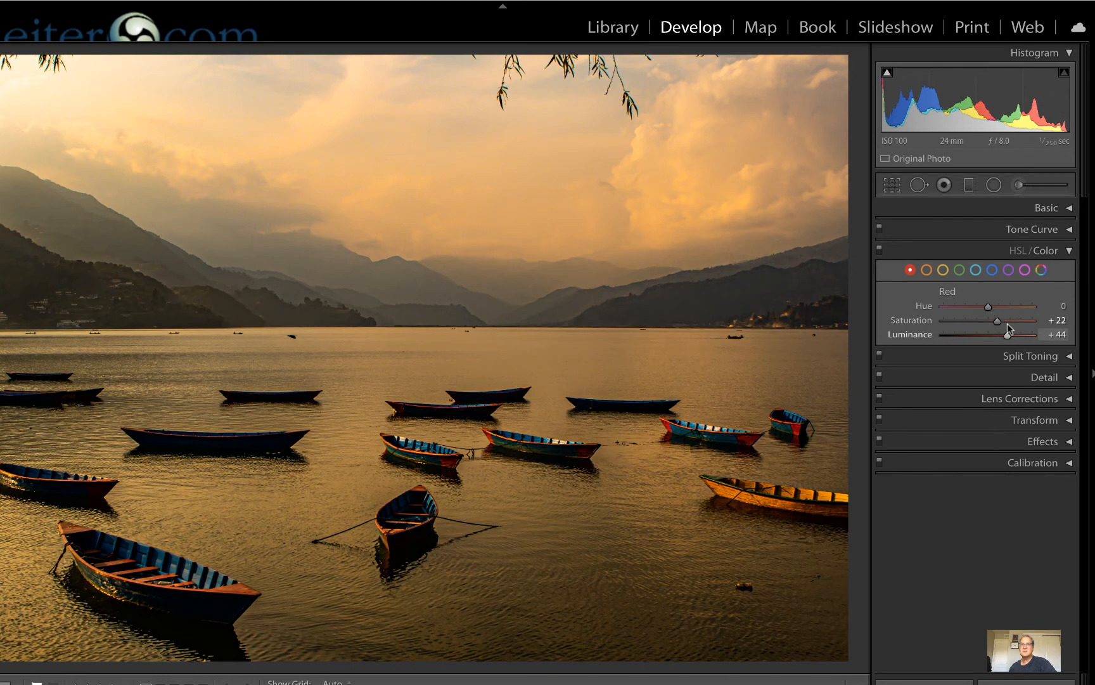
pyautogui.moveTo(1008, 336); pyautogui.dragTo(1010, 338)
pyautogui.press('Up')
pyautogui.press('Up')
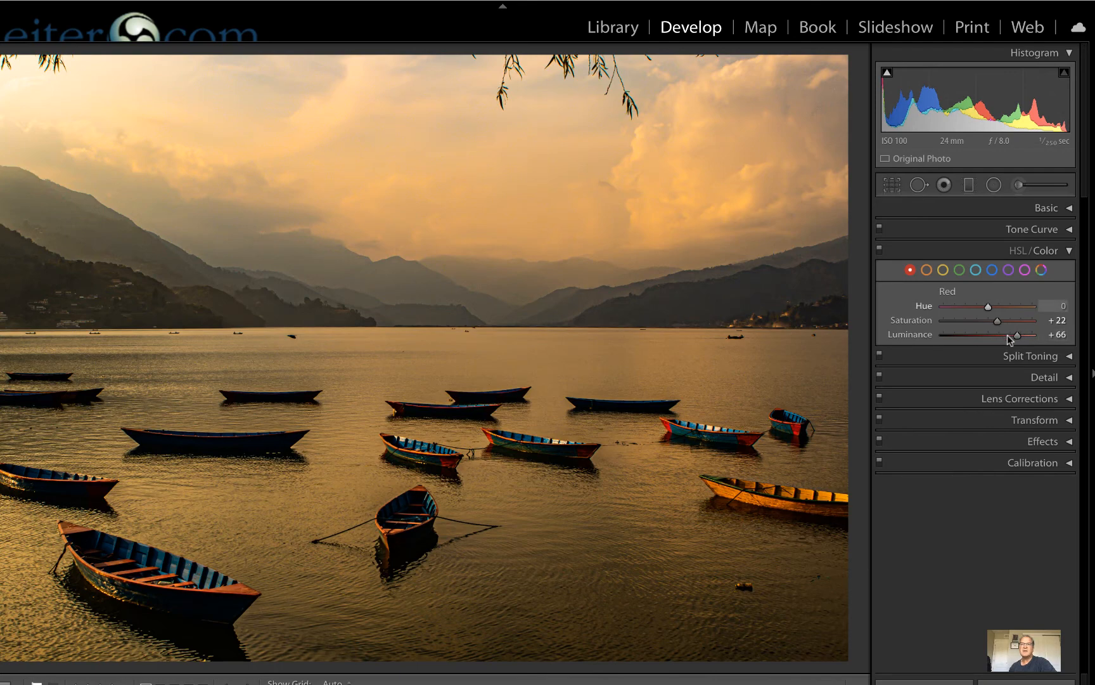
# Raise the Luminance of the Orange color range to +57.
pyautogui.click(926, 269)
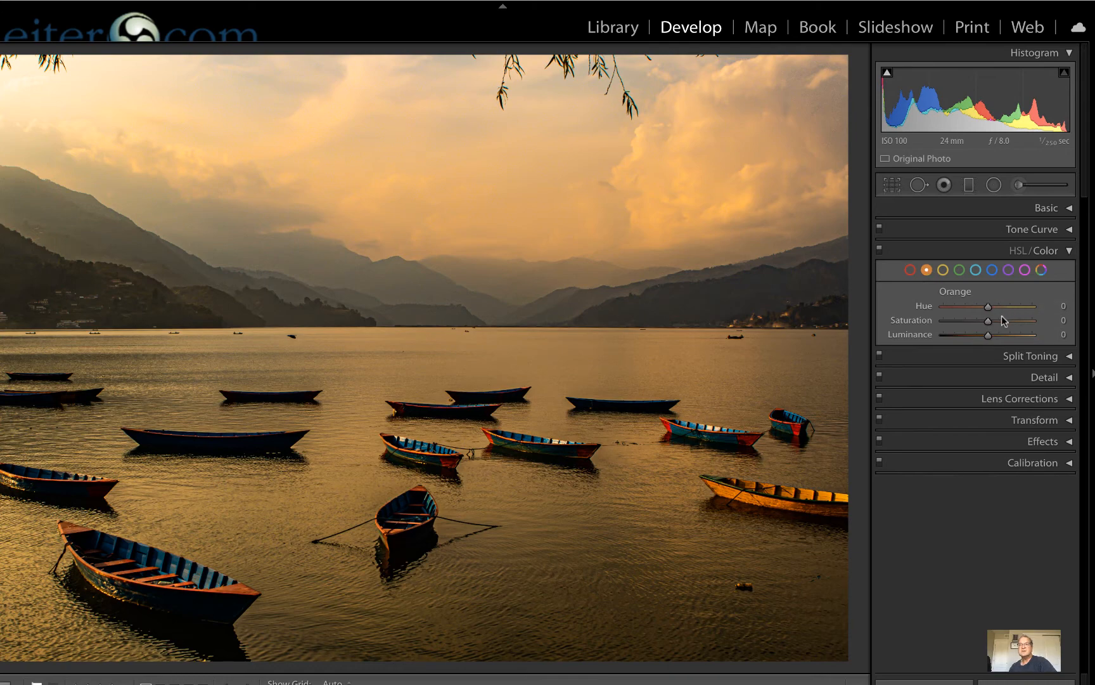
pyautogui.moveTo(987, 334); pyautogui.dragTo(1007, 335)
pyautogui.press('Down')
pyautogui.press('Down')
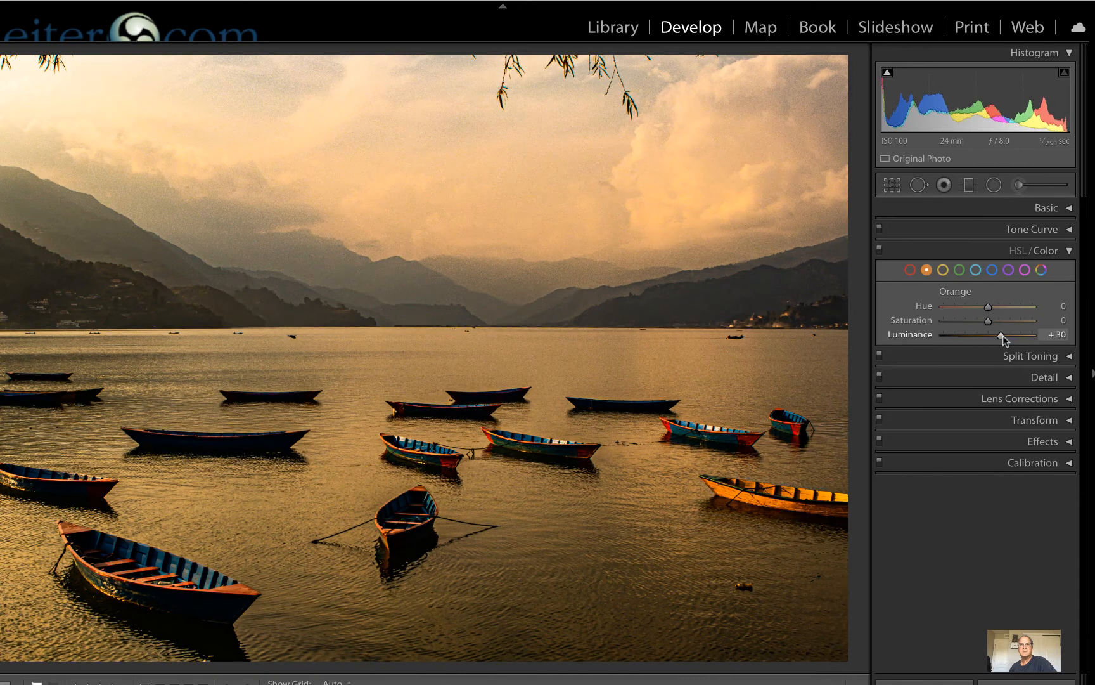
pyautogui.press('Up')
pyautogui.press('Up')
pyautogui.press('Up')
pyautogui.press('Up')
pyautogui.press('Up')
pyautogui.press('Up')
pyautogui.press('Up')
pyautogui.press('Down')
pyautogui.press('Down')
pyautogui.press('Down')
pyautogui.press('Down')
pyautogui.press('Down')
pyautogui.press('Down')
pyautogui.press('Down')
pyautogui.press('Down')
pyautogui.press('Down')
pyautogui.press('Down')
pyautogui.press('Down')
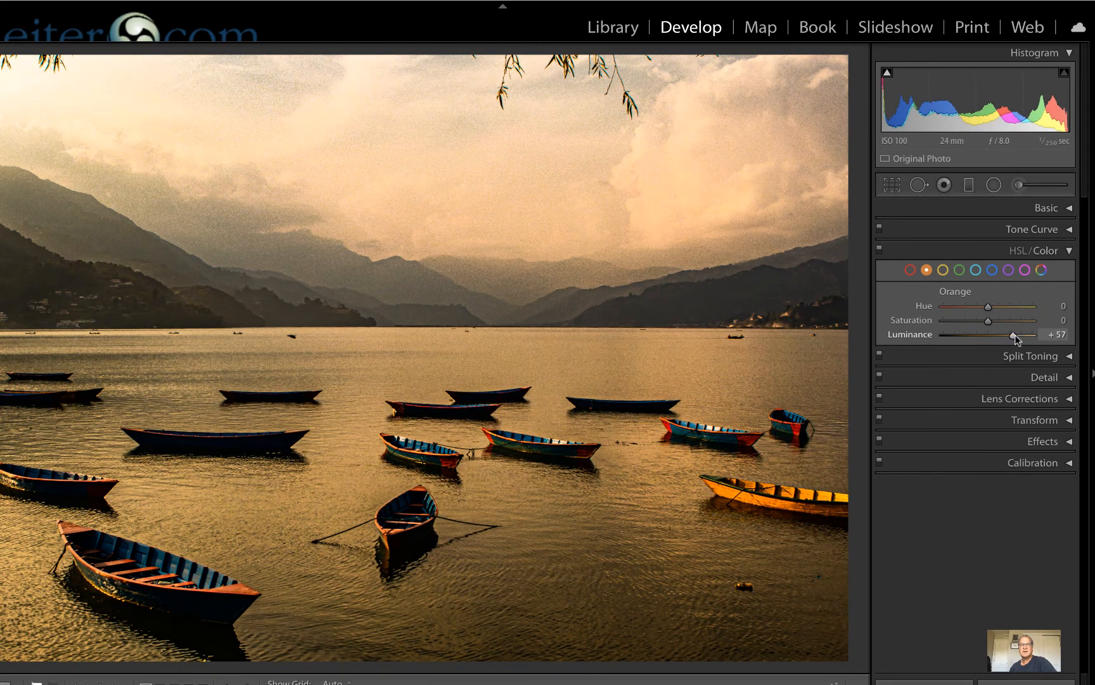
# Lower the Luminance of the Orange color range to -23 and raise its Saturation to +23.
pyautogui.moveTo(1003, 339); pyautogui.dragTo(981, 338)
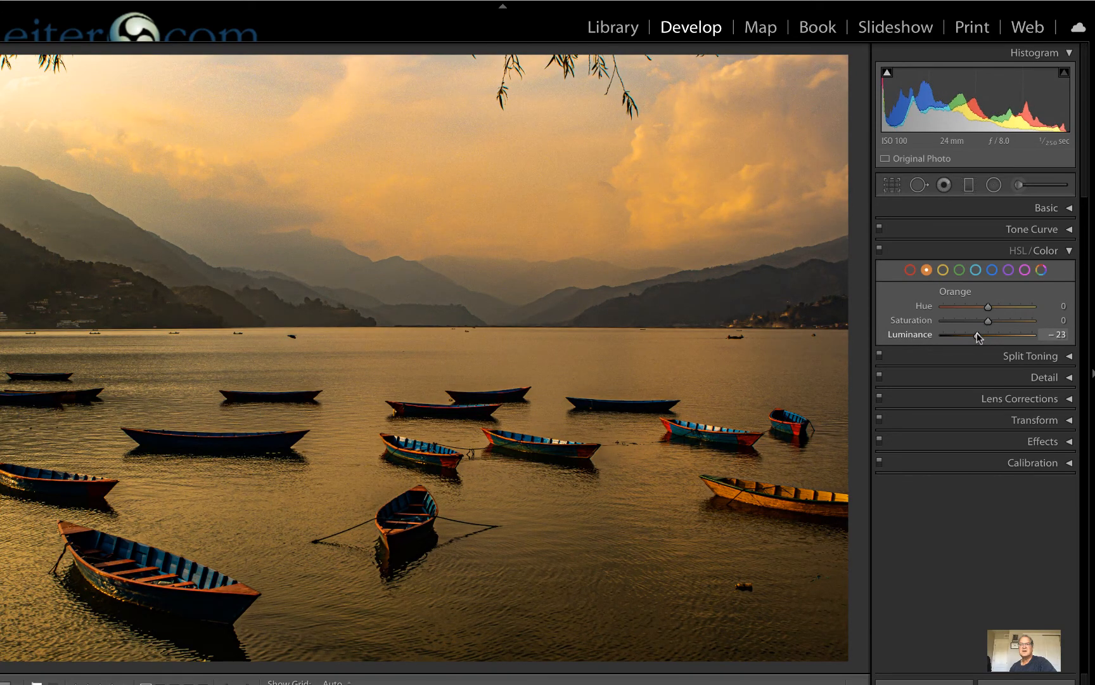
pyautogui.press('=')
pyautogui.press('=')
pyautogui.press('=')
pyautogui.press('=')
pyautogui.press('=')
pyautogui.press('=')
pyautogui.press('=')
pyautogui.press('=')
pyautogui.press('=')
pyautogui.press('=')
pyautogui.press('=')
pyautogui.press('=')
pyautogui.press('=')
pyautogui.press('=')
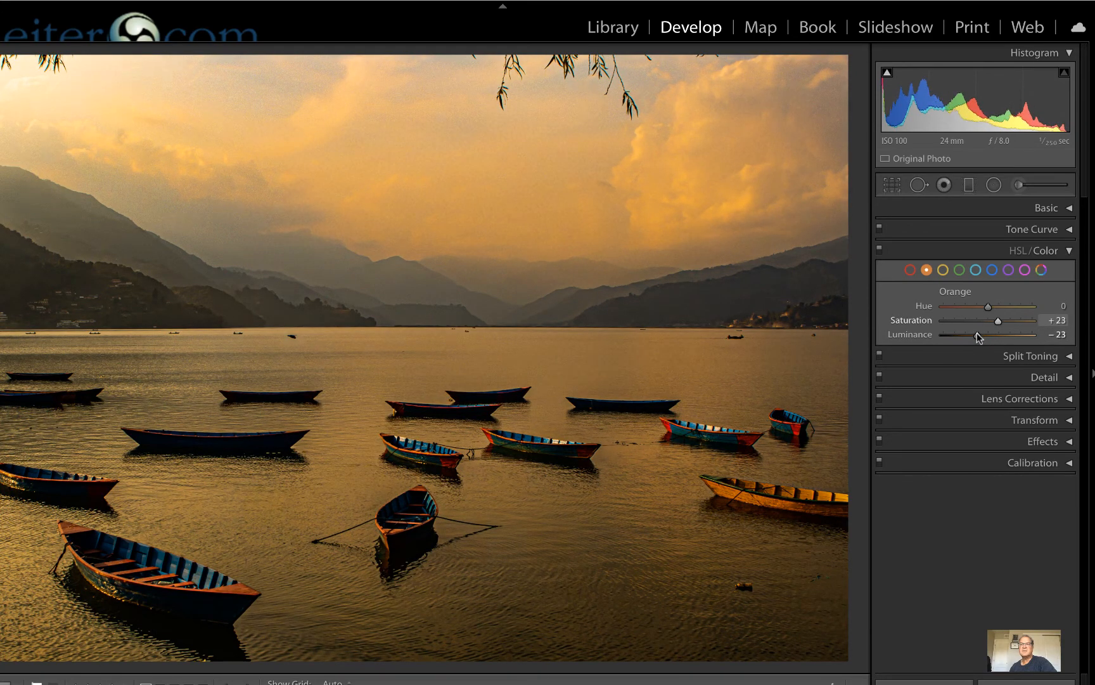
# Adjust the Yellow color range with Saturation at +25 and Luminance at -22, checking the noise up close.
pyautogui.click(944, 270)
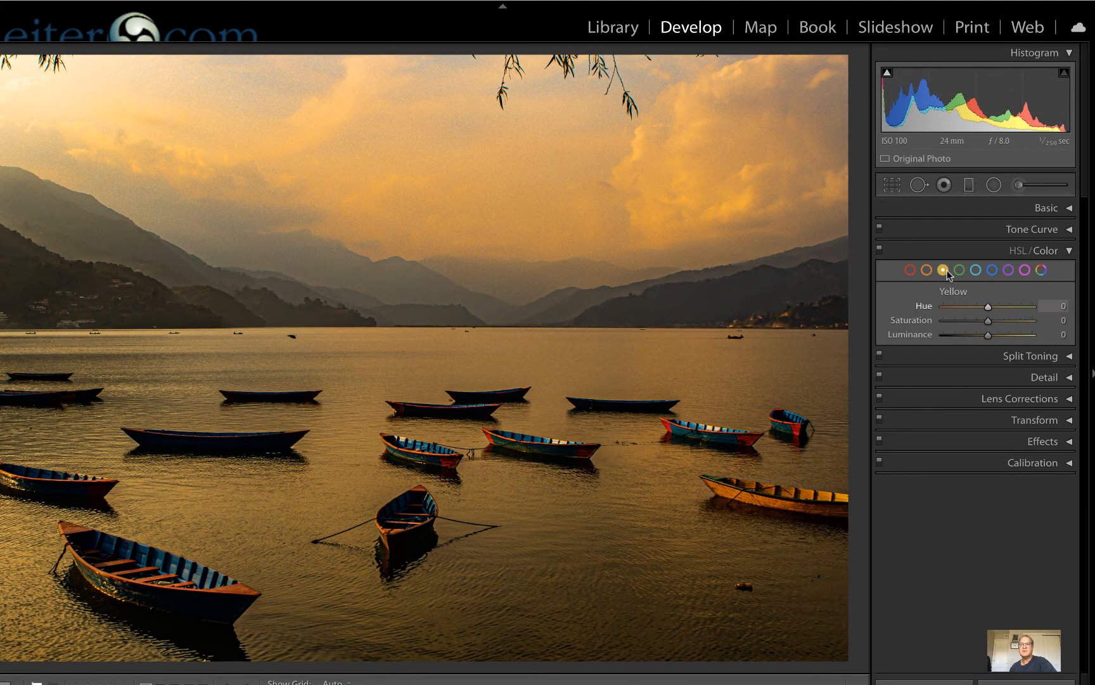
pyautogui.moveTo(990, 334); pyautogui.dragTo(1033, 334)
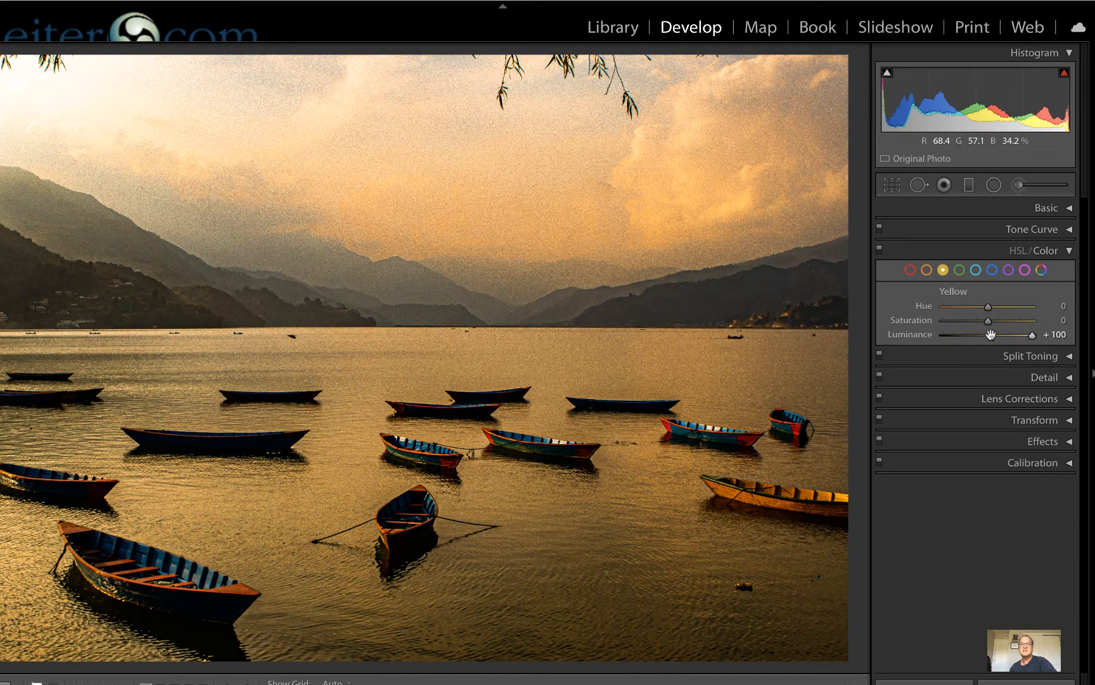
pyautogui.press('z')
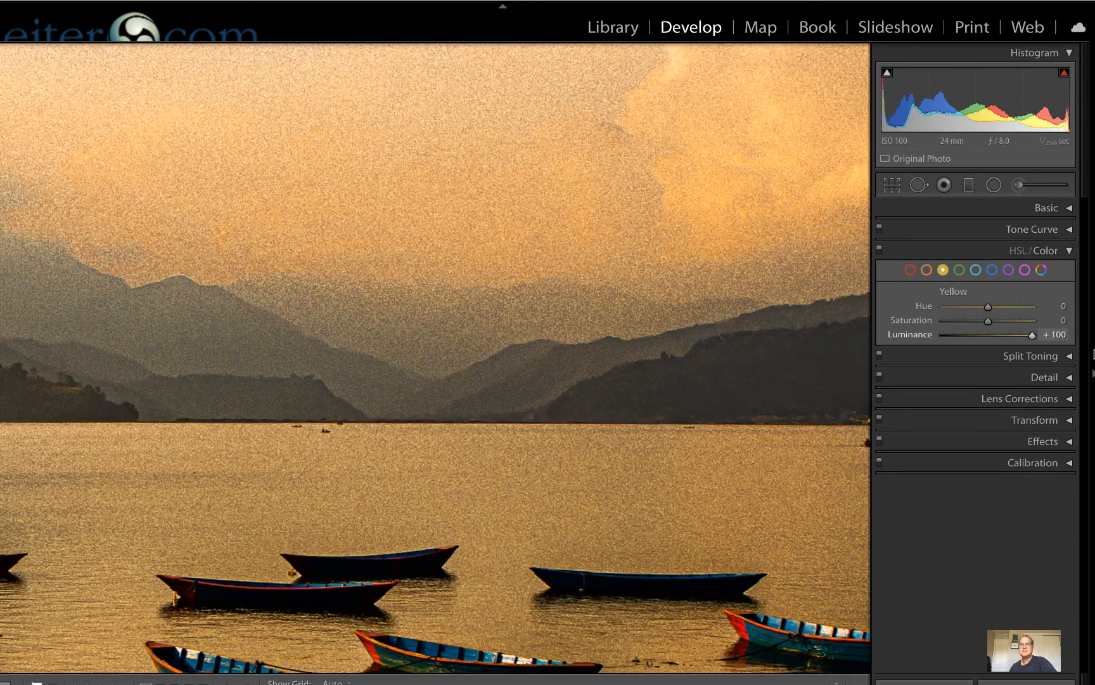
pyautogui.moveTo(1033, 335); pyautogui.dragTo(976, 335)
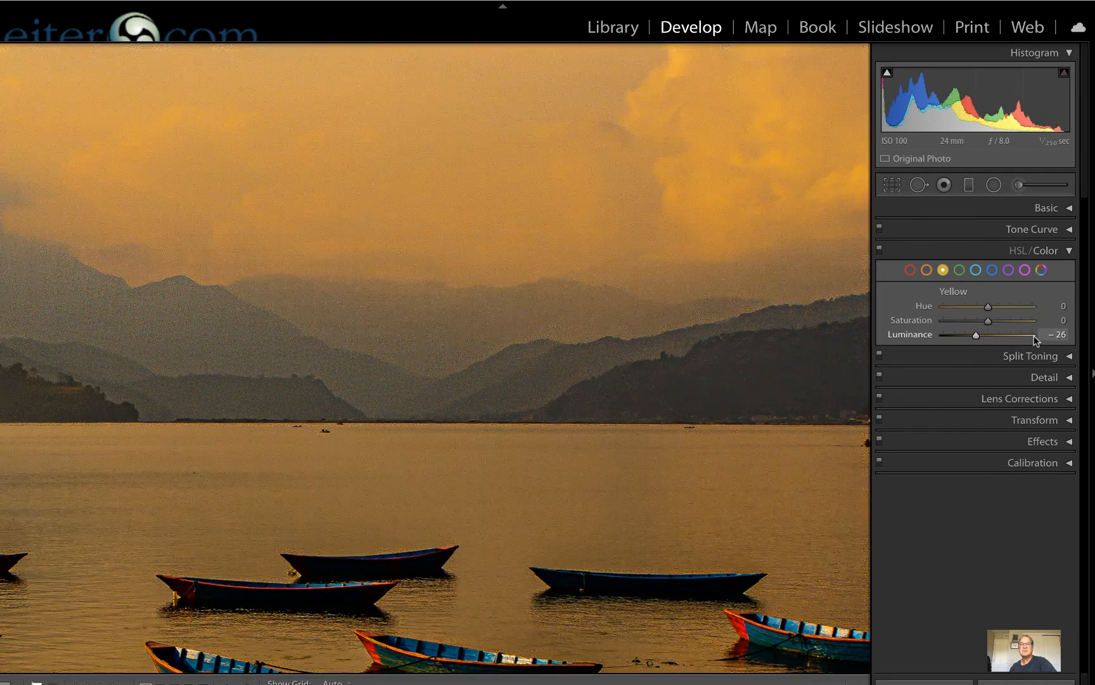
pyautogui.press('=')
pyautogui.press('=')
pyautogui.press('=')
pyautogui.press('=')
pyautogui.press(',')
pyautogui.press('=')
pyautogui.press('=')
pyautogui.moveTo(989, 322); pyautogui.dragTo(999, 321)
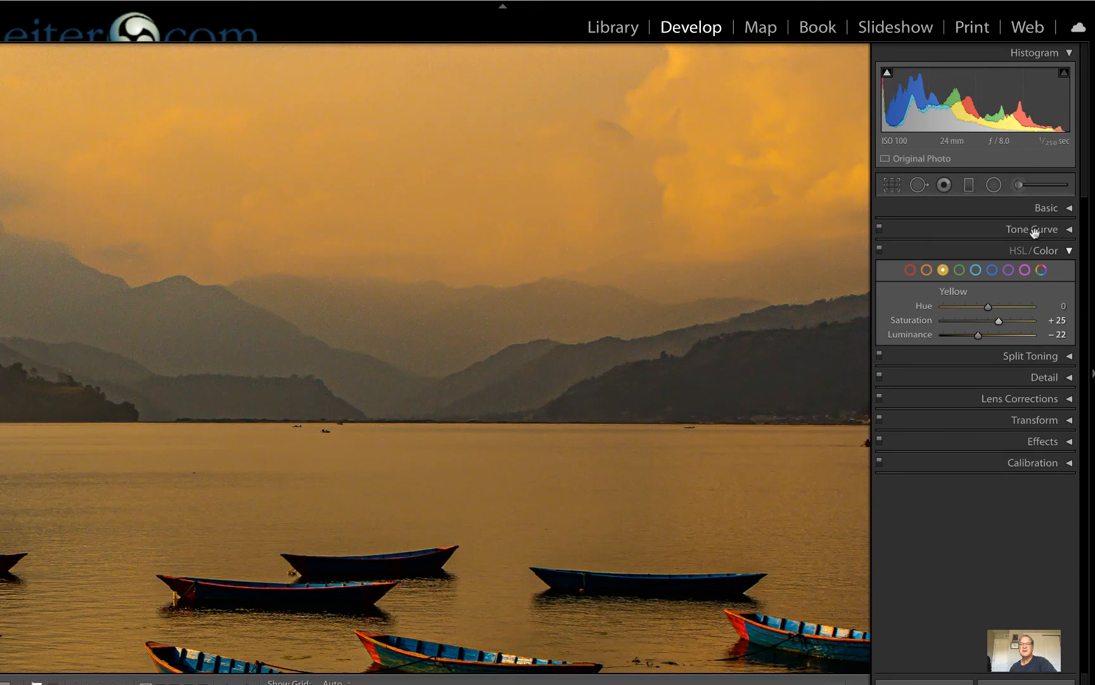
pyautogui.click(680, 288)
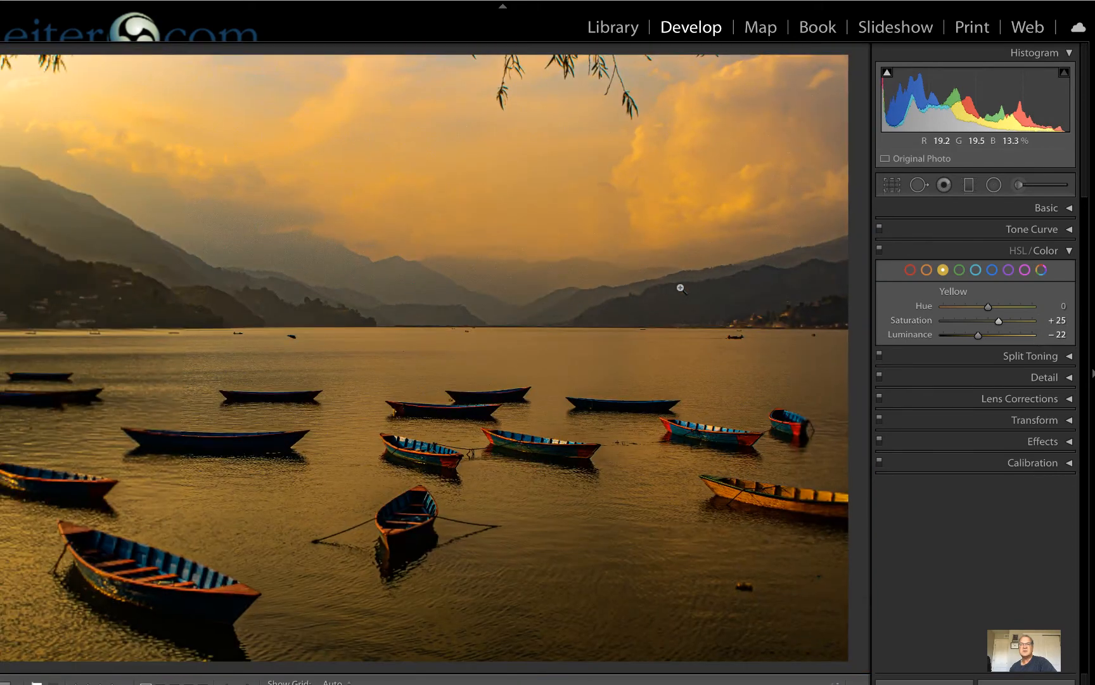
# Adjust the Luminance of the Green color range and raise the Aqua Luminance to +100.
pyautogui.click(959, 270)
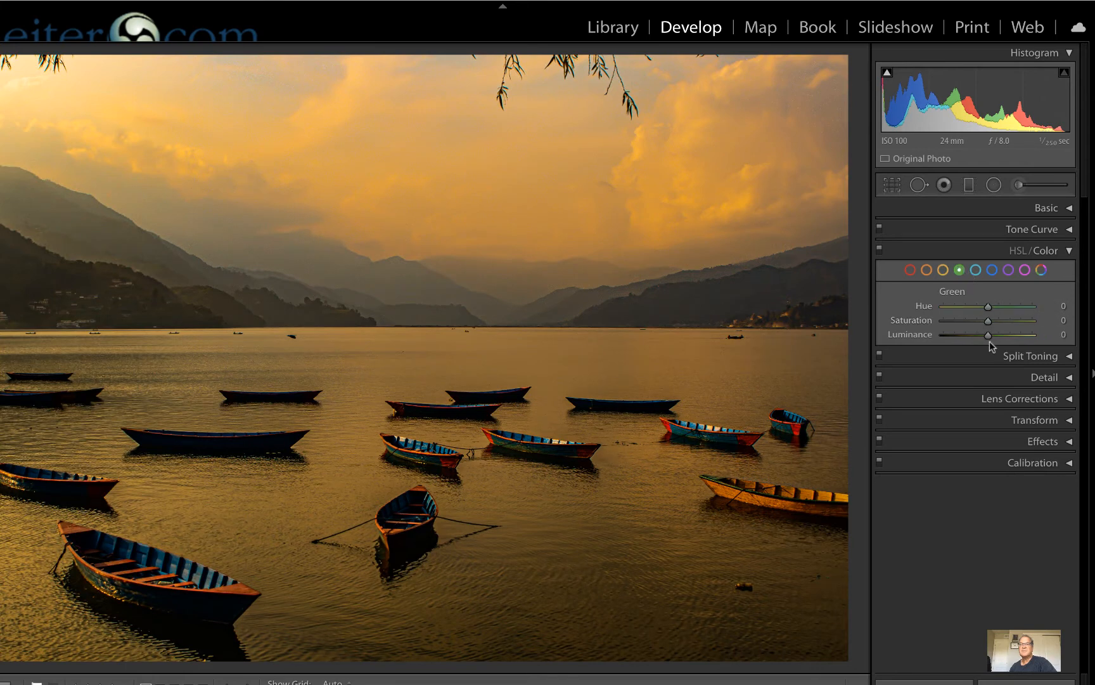
pyautogui.scroll(12, 990, 335)
pyautogui.scroll(8, 989, 335)
pyautogui.click(976, 270)
pyautogui.moveTo(992, 337); pyautogui.dragTo(1051, 339)
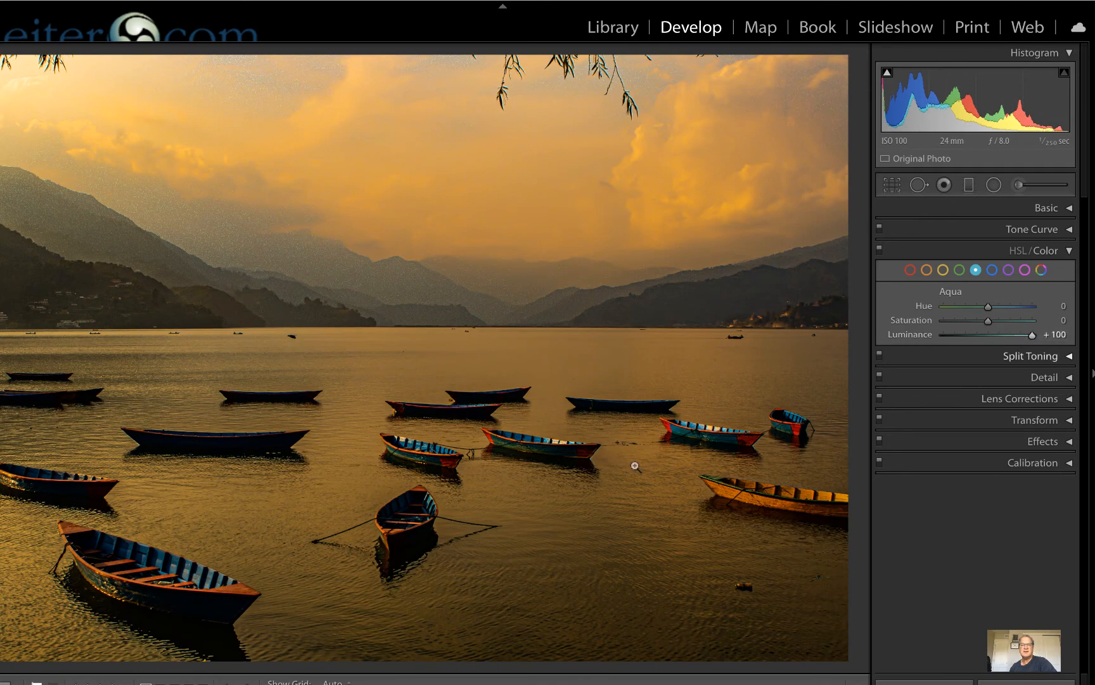
pyautogui.click(444, 451)
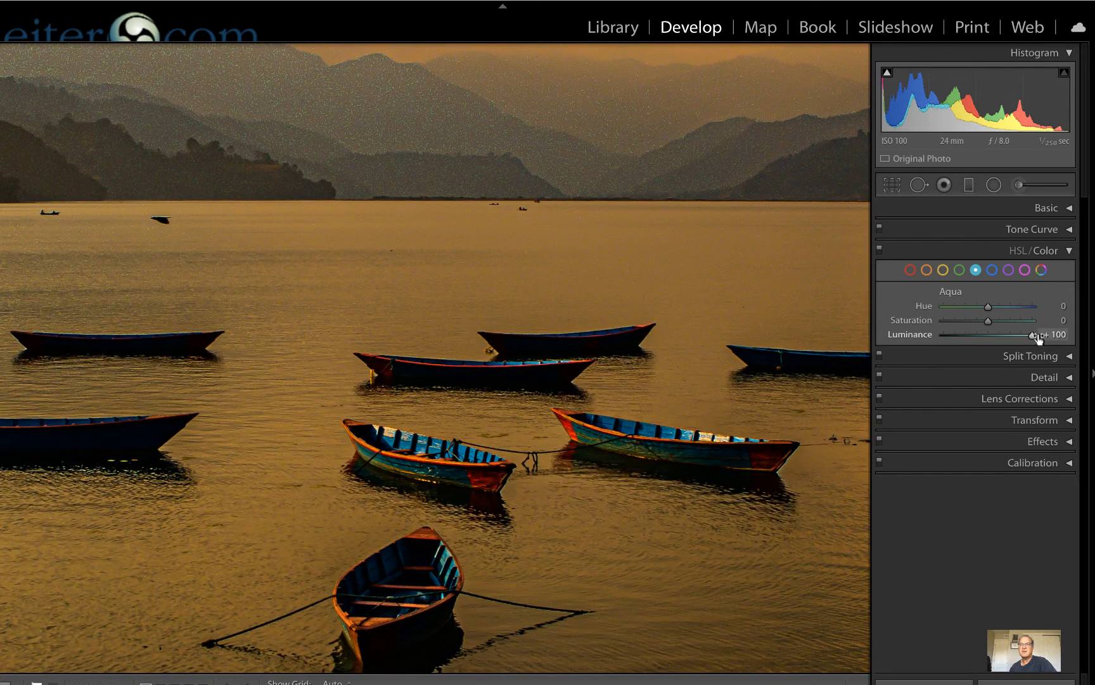
pyautogui.moveTo(1033, 335)
pyautogui.mouseDown()
pyautogui.moveTo(991, 338)
pyautogui.moveTo(1041, 335)
pyautogui.mouseUp()
# Raise the Luminance of the Blue color range to about +66.
pyautogui.click(992, 269)
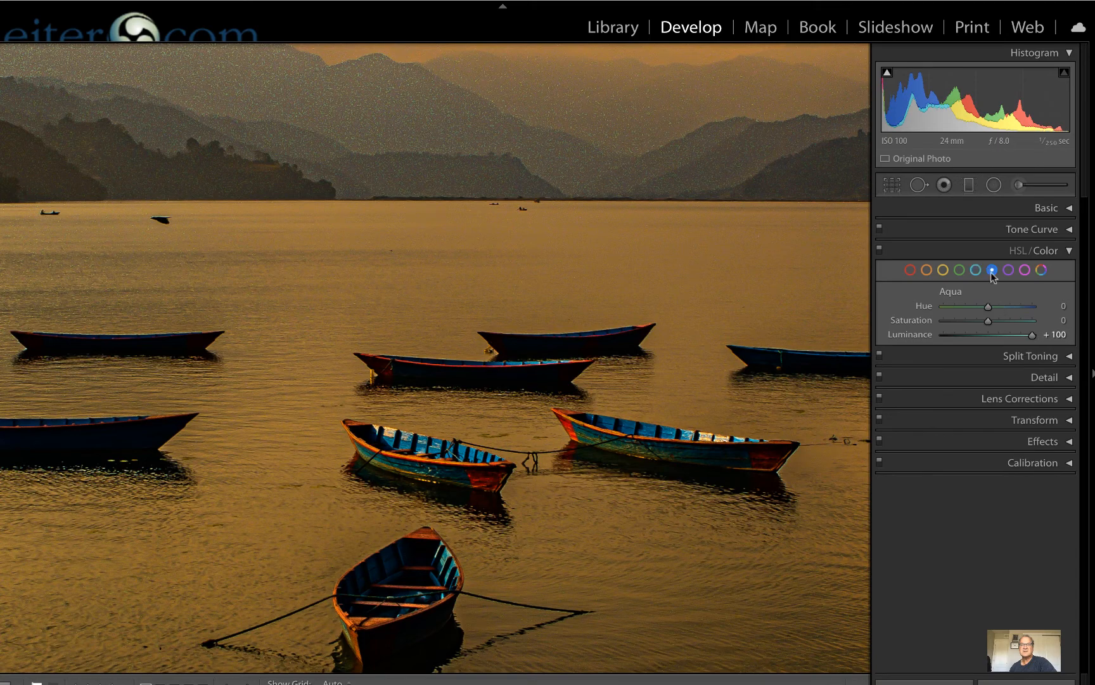
pyautogui.click(652, 378)
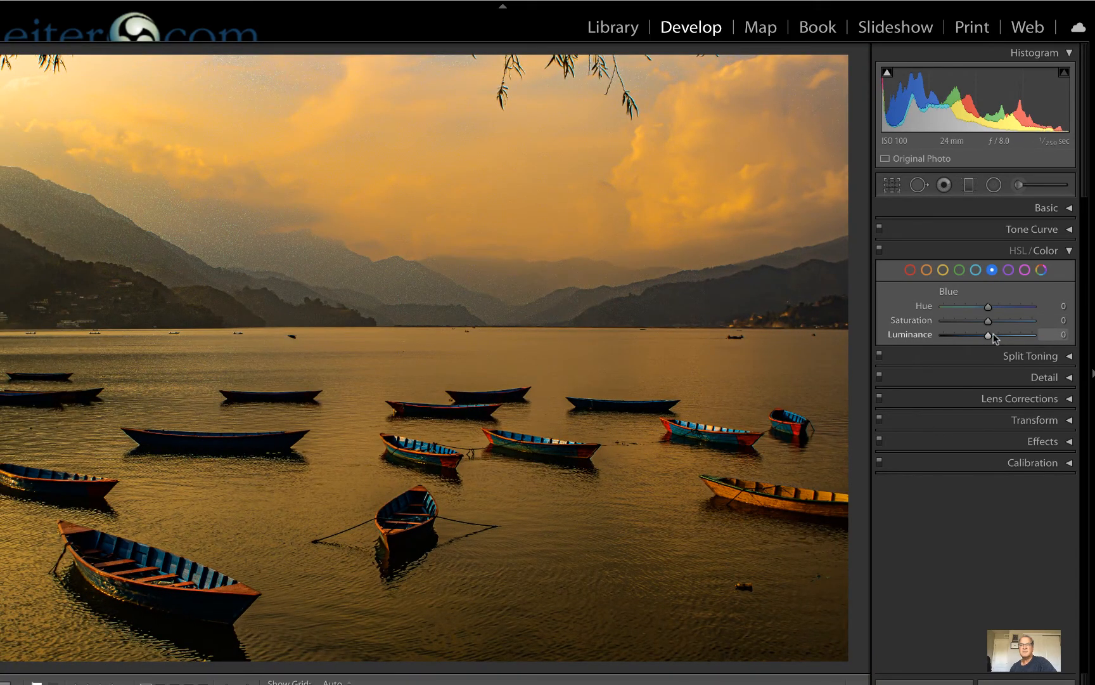
pyautogui.scroll(10, 989, 333)
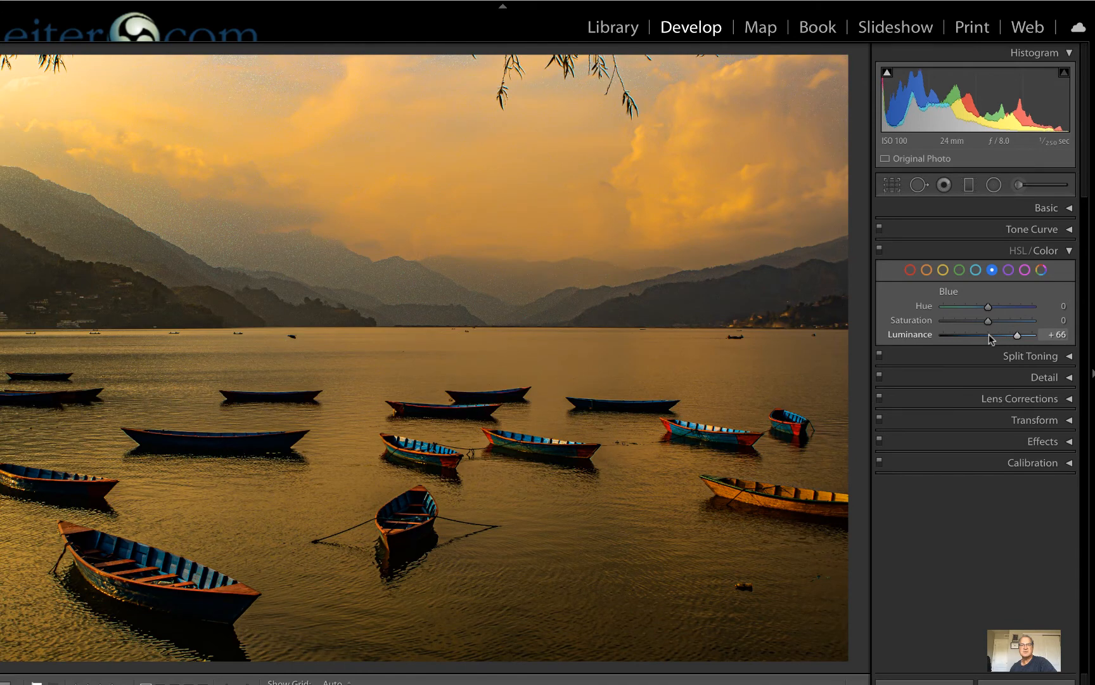
pyautogui.scroll(-4, 989, 334)
# Adjust the Luminance of the Purple color range and raise the Magenta Luminance to +95.
pyautogui.click(1008, 270)
pyautogui.scroll(7, 991, 336)
pyautogui.scroll(2, 994, 339)
pyautogui.click(1025, 270)
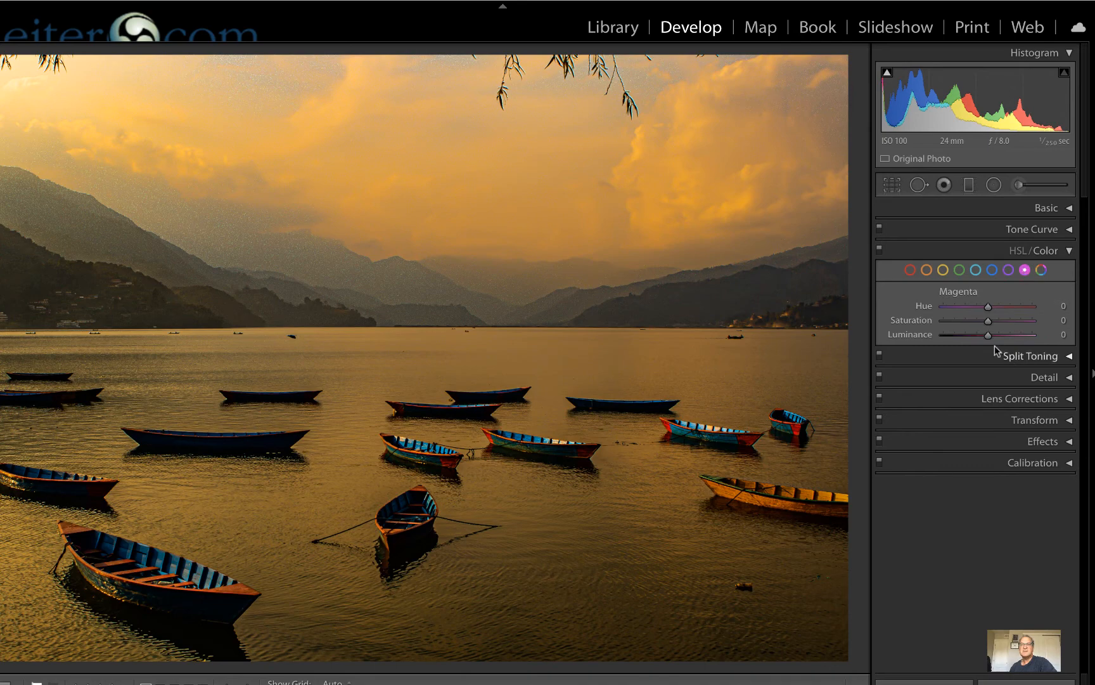
pyautogui.moveTo(989, 336); pyautogui.dragTo(1028, 325)
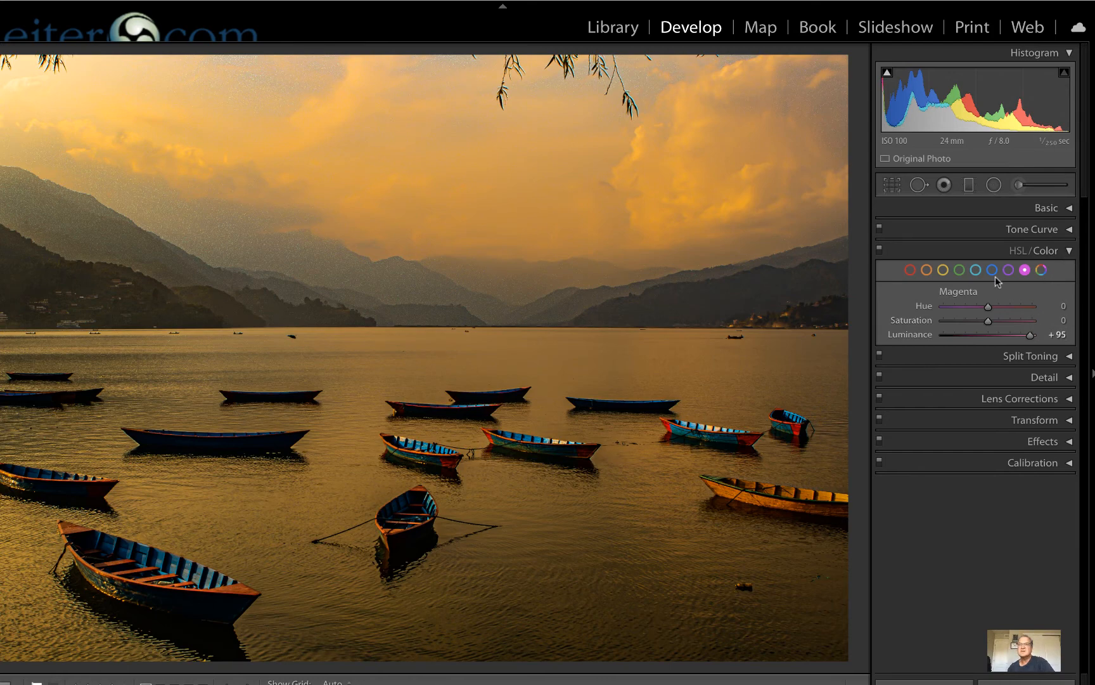
# Set the Orange color range to Saturation -15 and Luminance -4, and collapse the color adjustments.
pyautogui.click(927, 270)
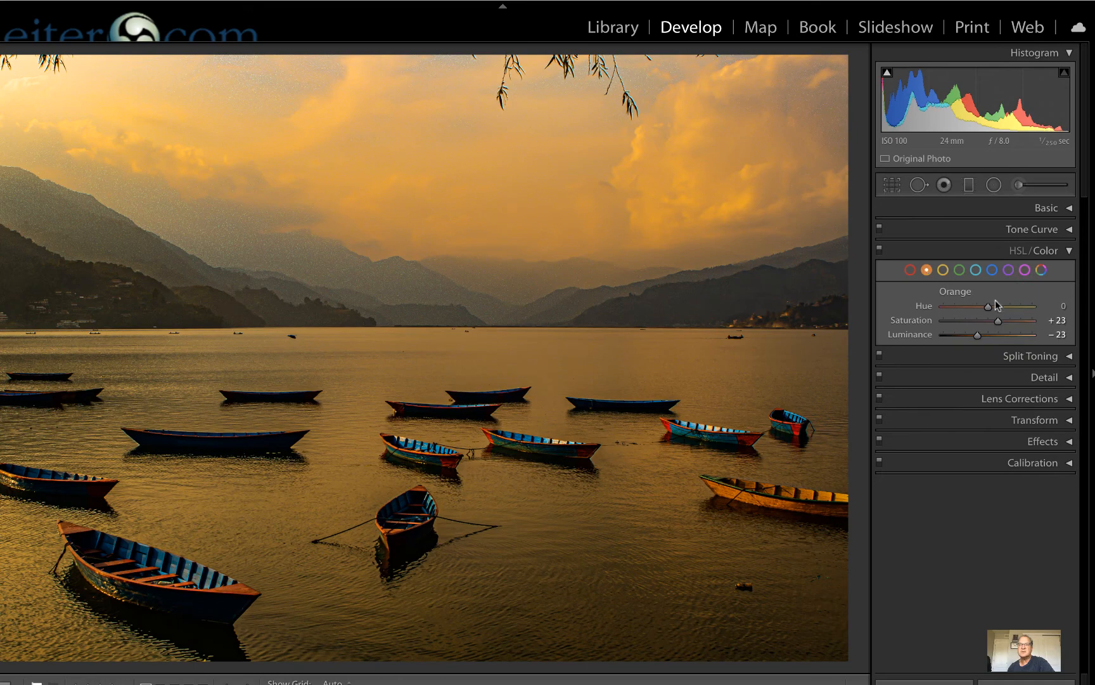
pyautogui.moveTo(995, 320)
pyautogui.mouseDown()
pyautogui.moveTo(978, 324)
pyautogui.moveTo(1010, 338)
pyautogui.moveTo(986, 339)
pyautogui.mouseUp()
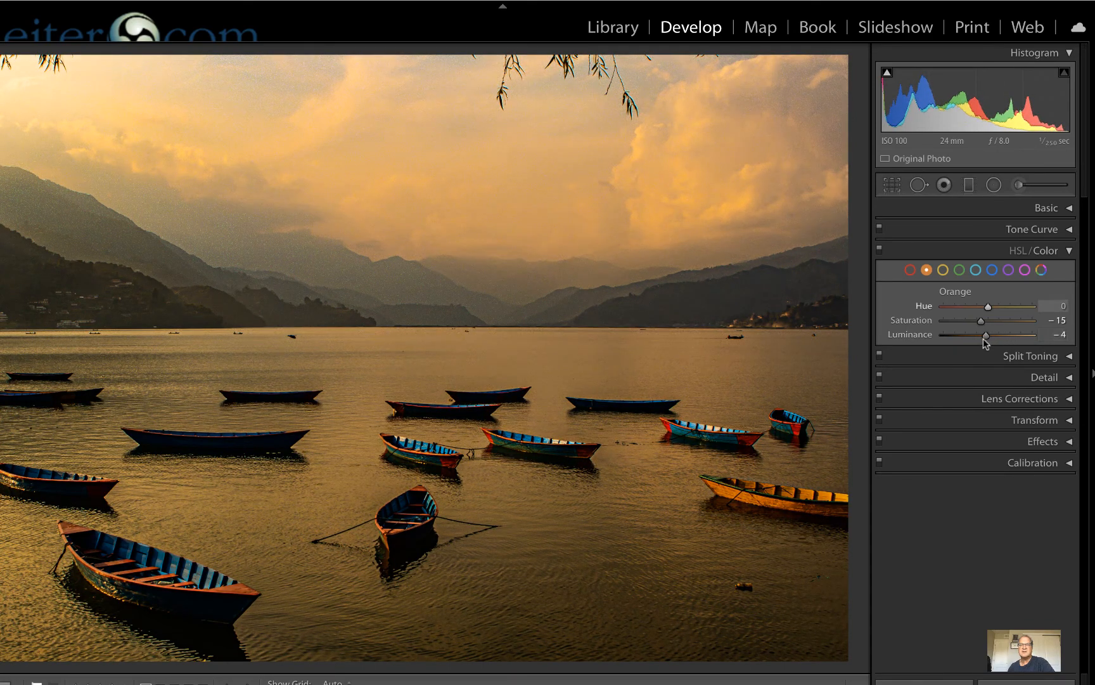
pyautogui.click(1069, 252)
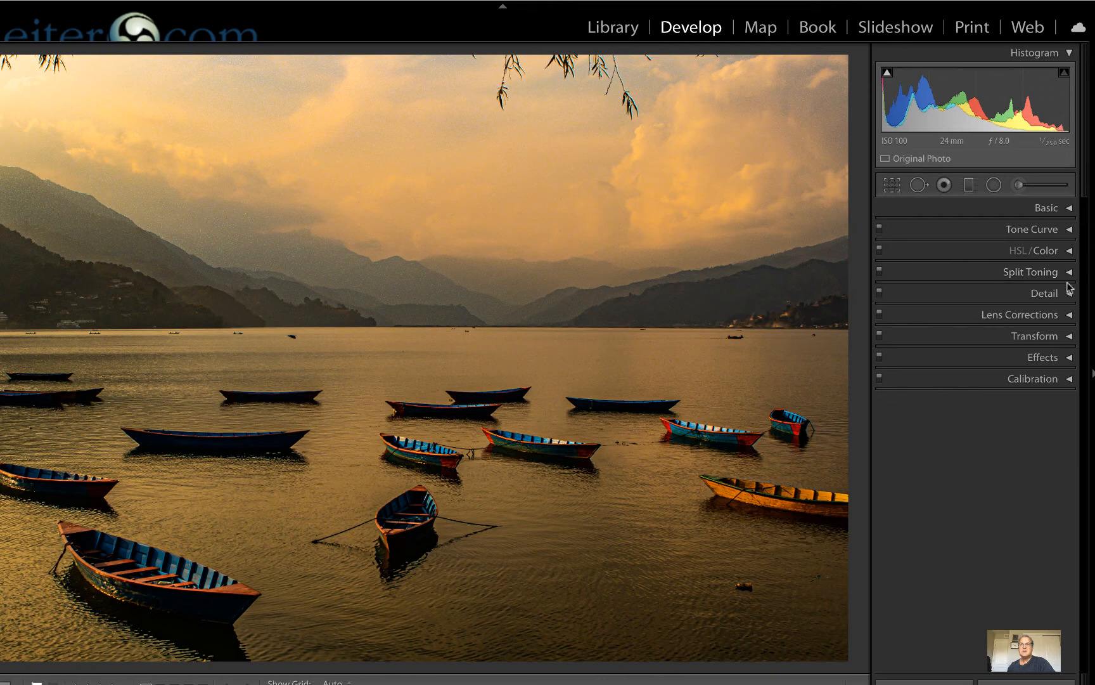
# Remove chromatic aberration and enable the lens profile corrections, and collapse the lens settings.
pyautogui.click(1070, 317)
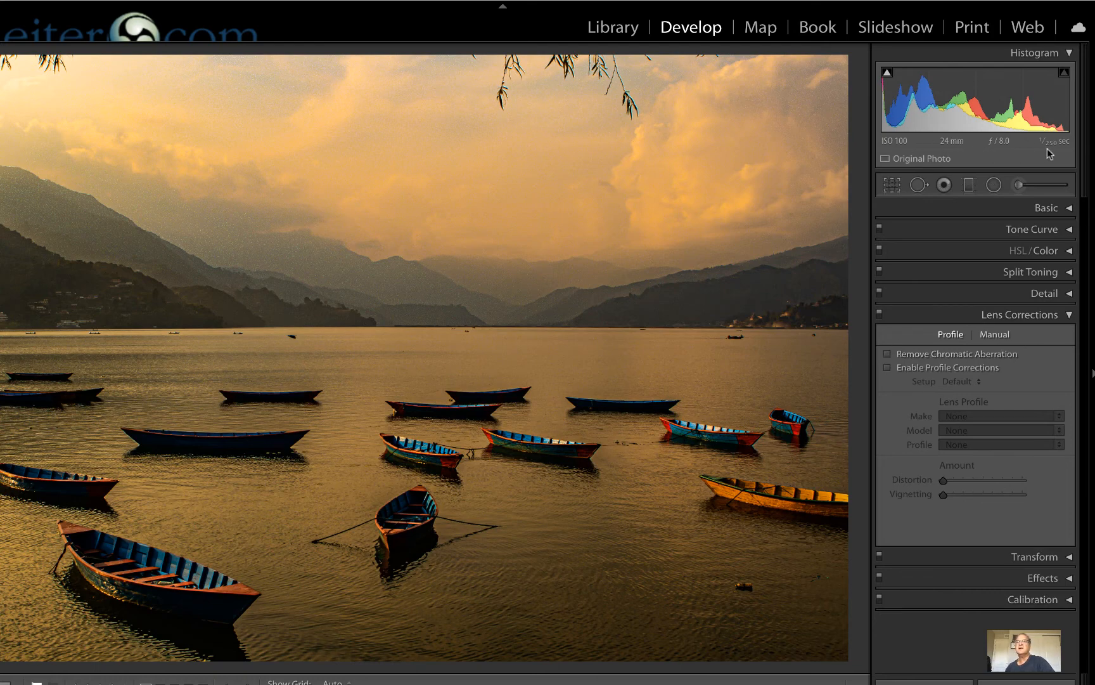
pyautogui.click(889, 353)
pyautogui.click(889, 367)
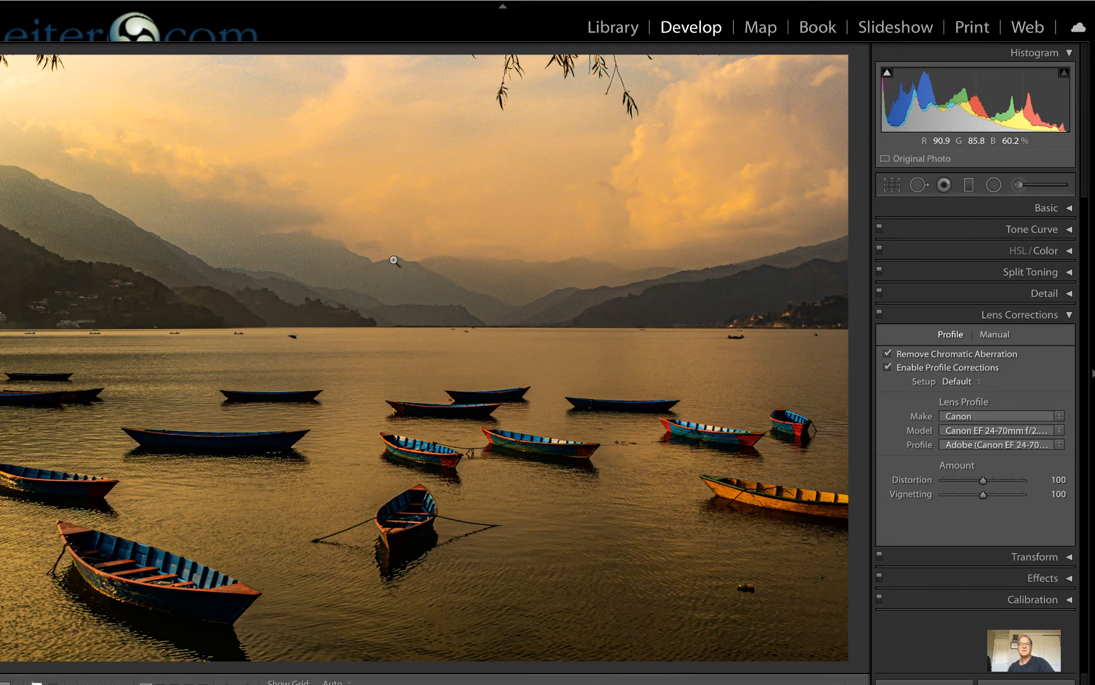
pyautogui.click(1070, 316)
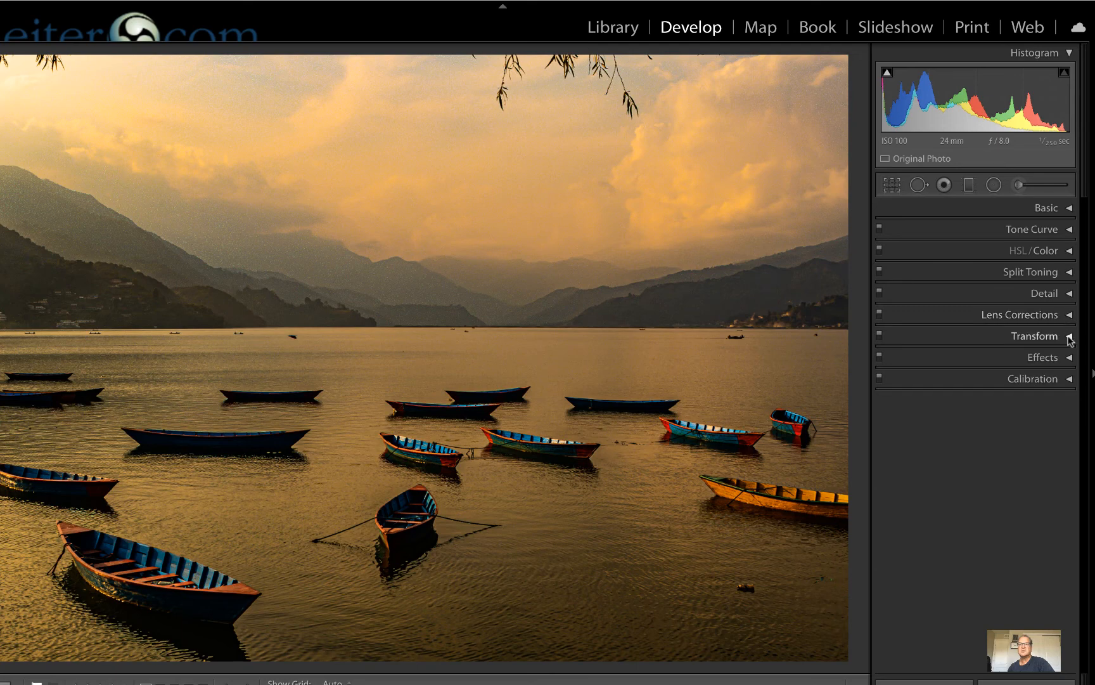
# Apply the Auto Upright correction with Constrain Crop enabled, and collapse the transform settings.
pyautogui.click(1070, 337)
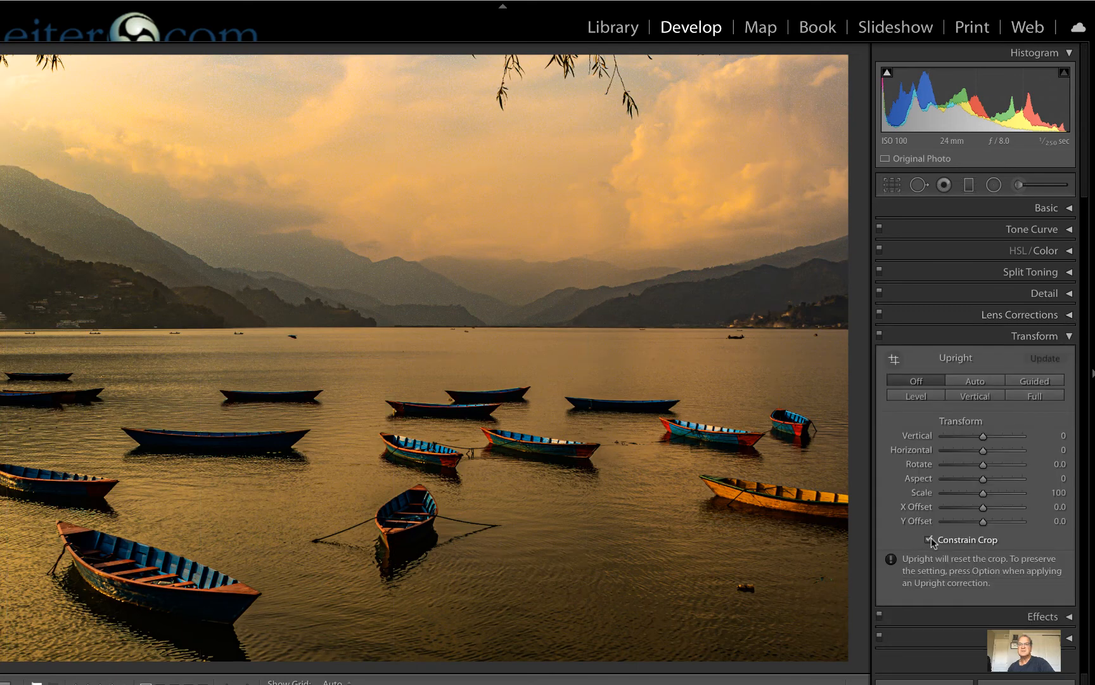
pyautogui.click(980, 380)
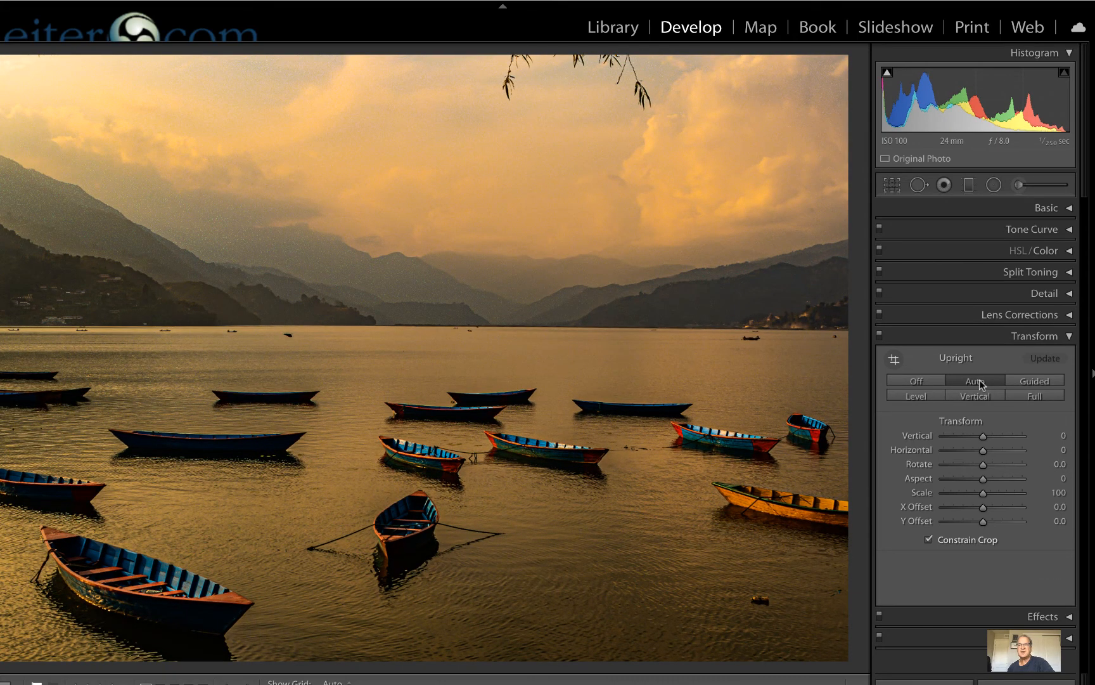
pyautogui.click(1069, 337)
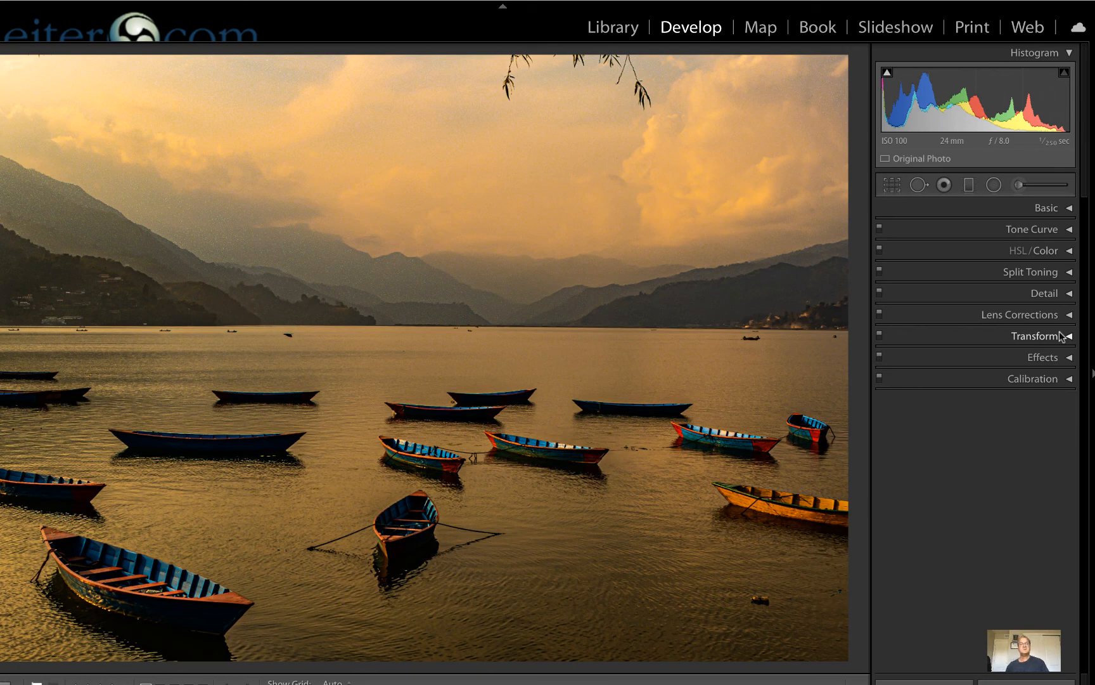
# Undo the Auto Upright transform and the lens corrections.
pyautogui.hotkey('ctrl', 'z')
pyautogui.hotkey('ctrl', 'z')
pyautogui.hotkey('ctrl', 'z')
pyautogui.hotkey('ctrl', 'z')
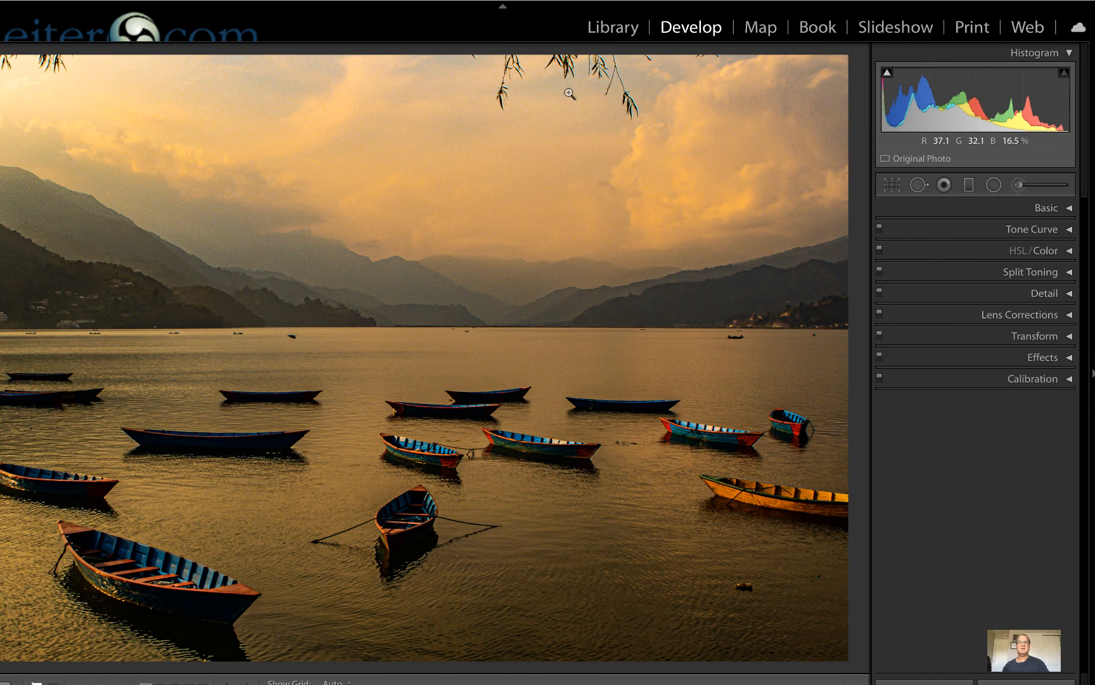
pyautogui.click(480, 1)
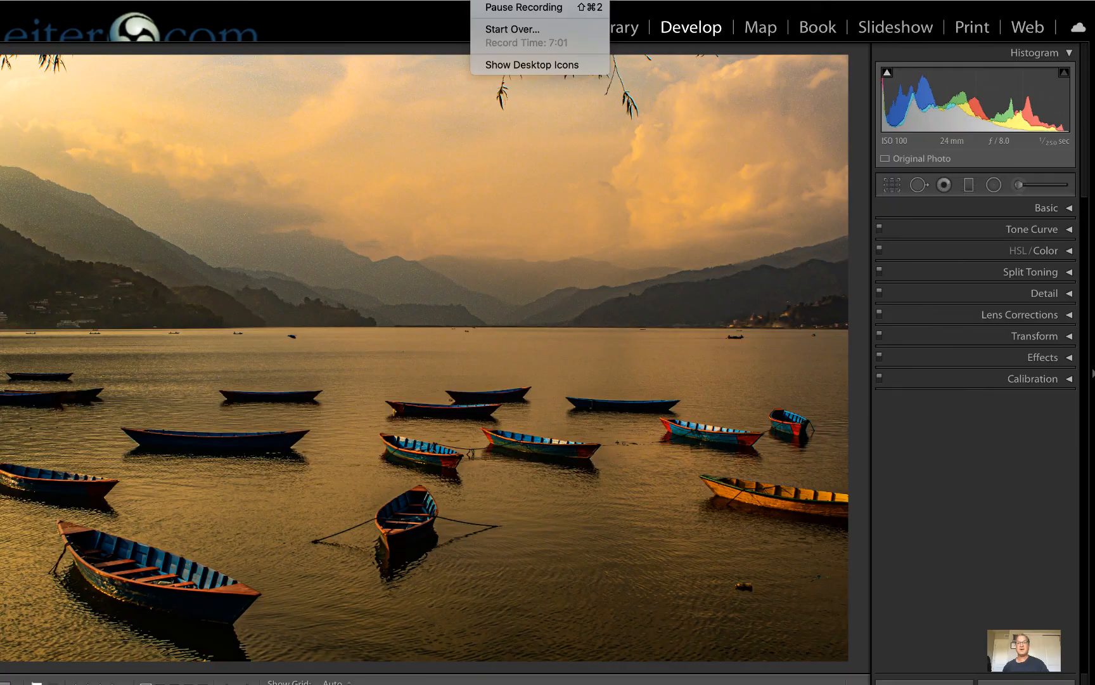